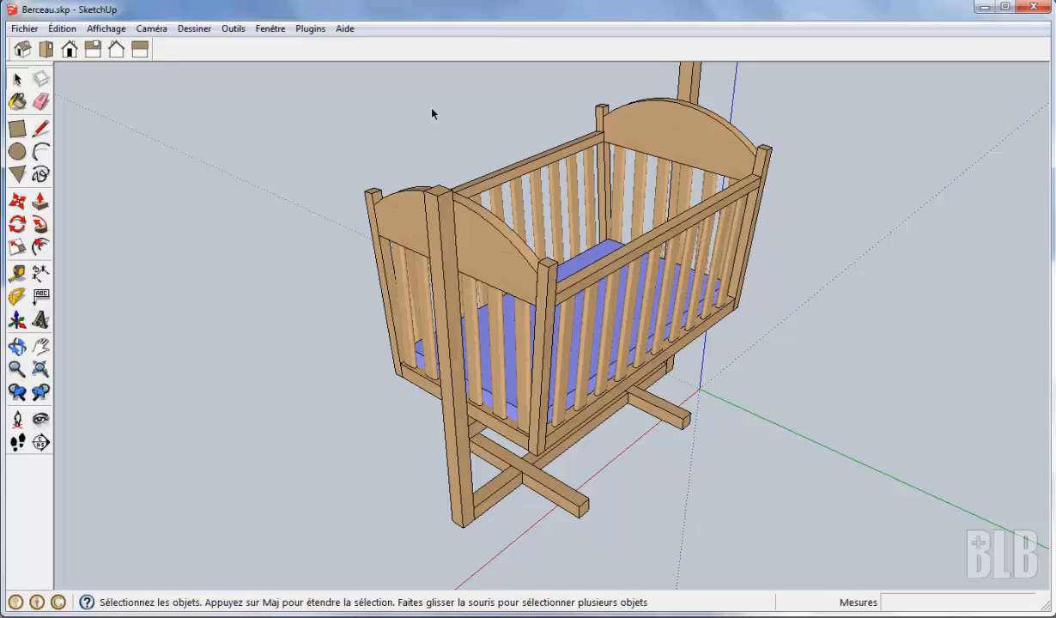
# Set the default drawing template to the product design one with millimetre units in the system preferences
pyautogui.moveTo(404, 225); pyautogui.dragTo(759, 150, button='middle')
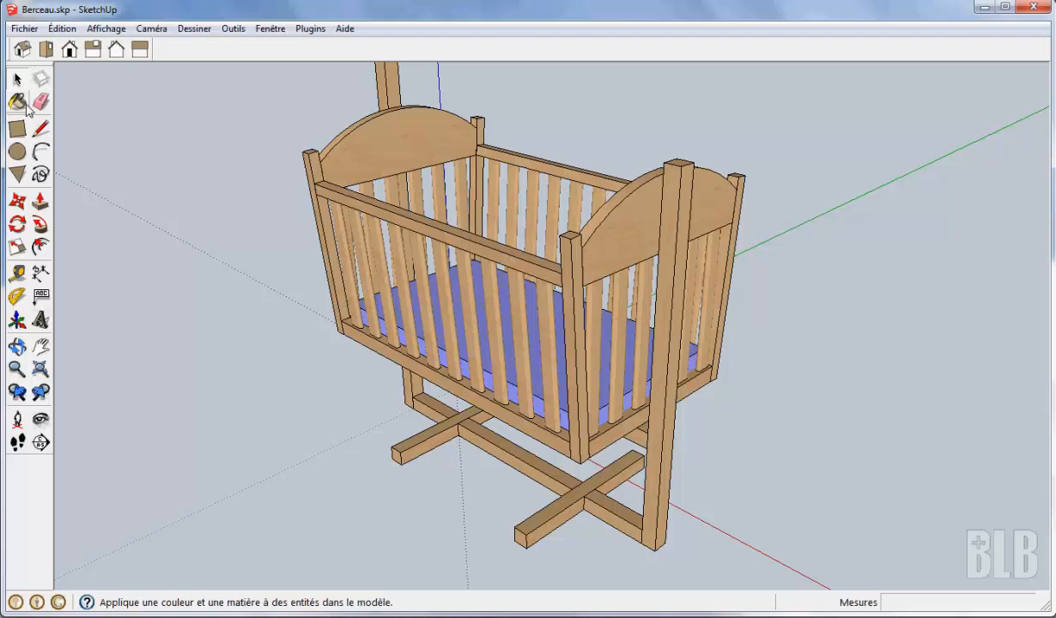
pyautogui.click(271, 28)
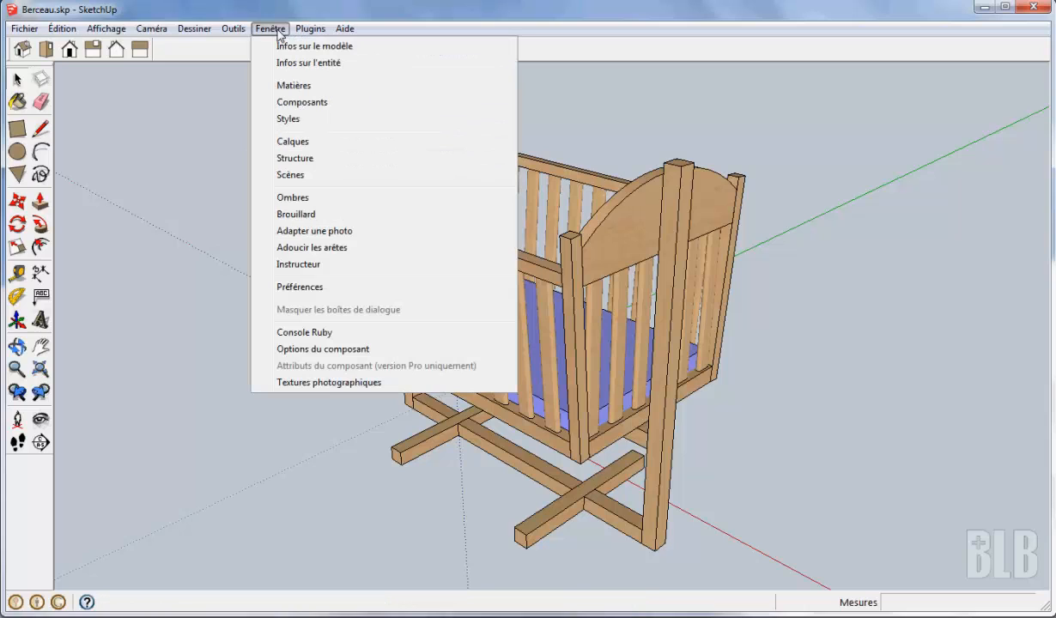
pyautogui.click(301, 287)
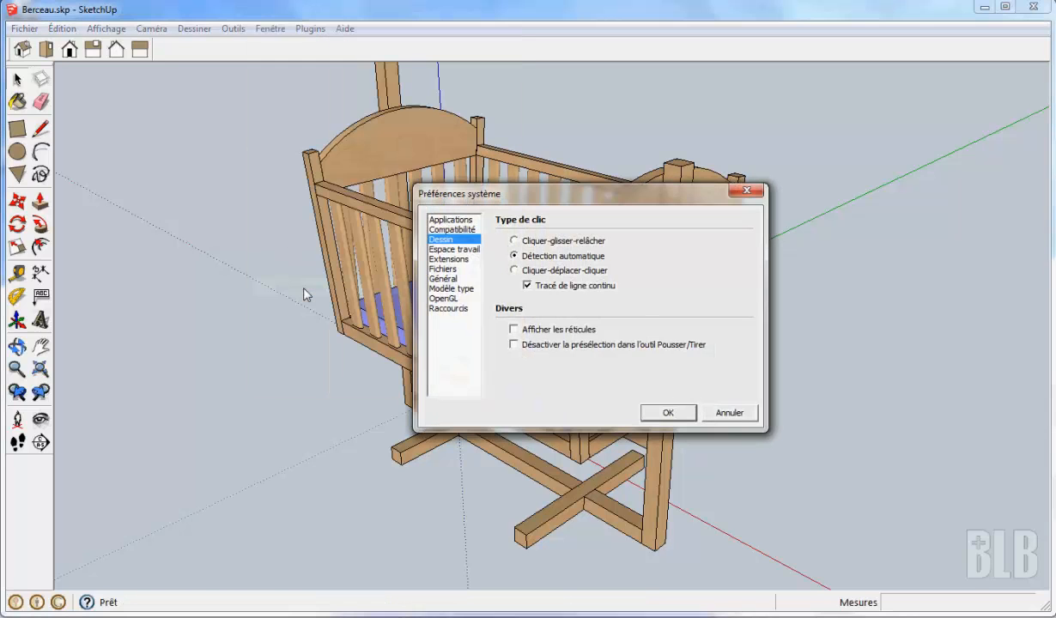
pyautogui.click(447, 291)
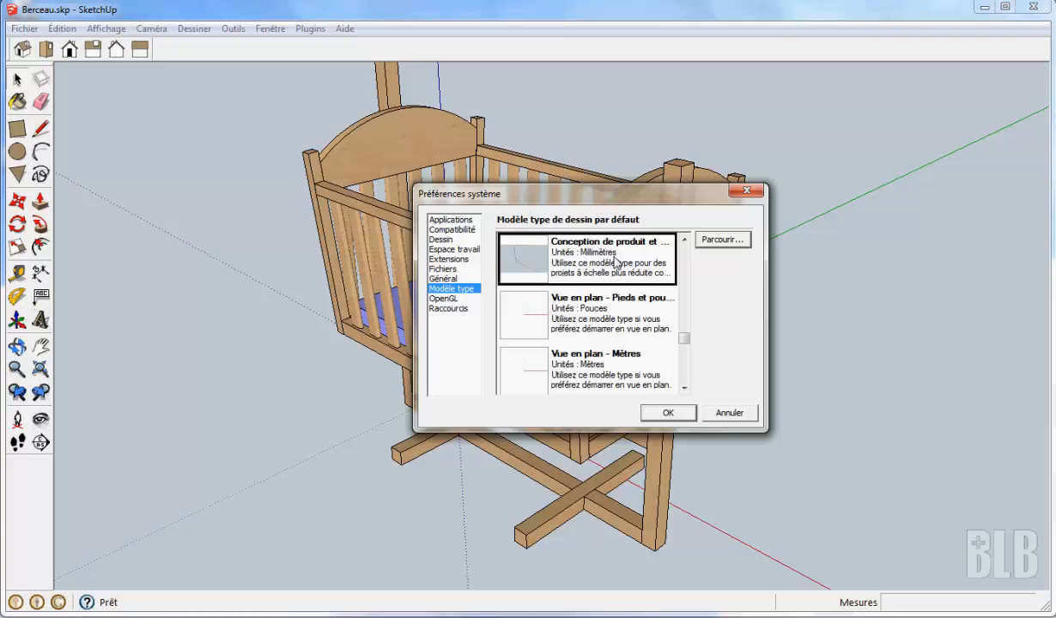
pyautogui.click(669, 413)
# Open the recent file video_1.skp
pyautogui.moveTo(818, 350); pyautogui.dragTo(305, 382, button='middle')
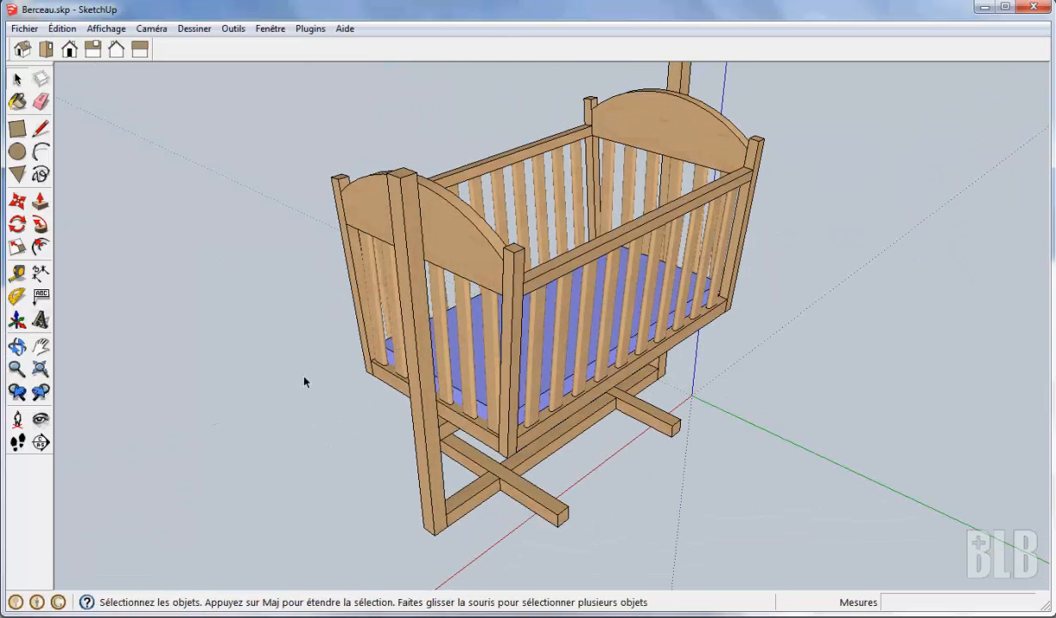
pyautogui.click(25, 30)
pyautogui.click(85, 394)
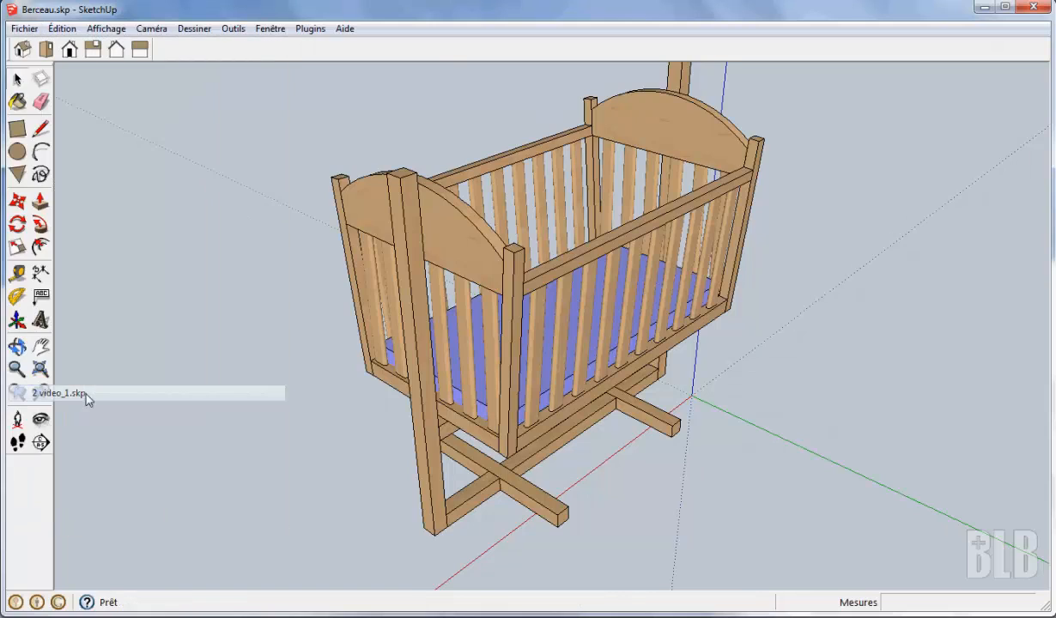
pyautogui.press('space')
# Try moving the board at the origin by its near corner until it snaps against the middle board
pyautogui.moveTo(860, 298); pyautogui.dragTo(634, 214, button='middle')
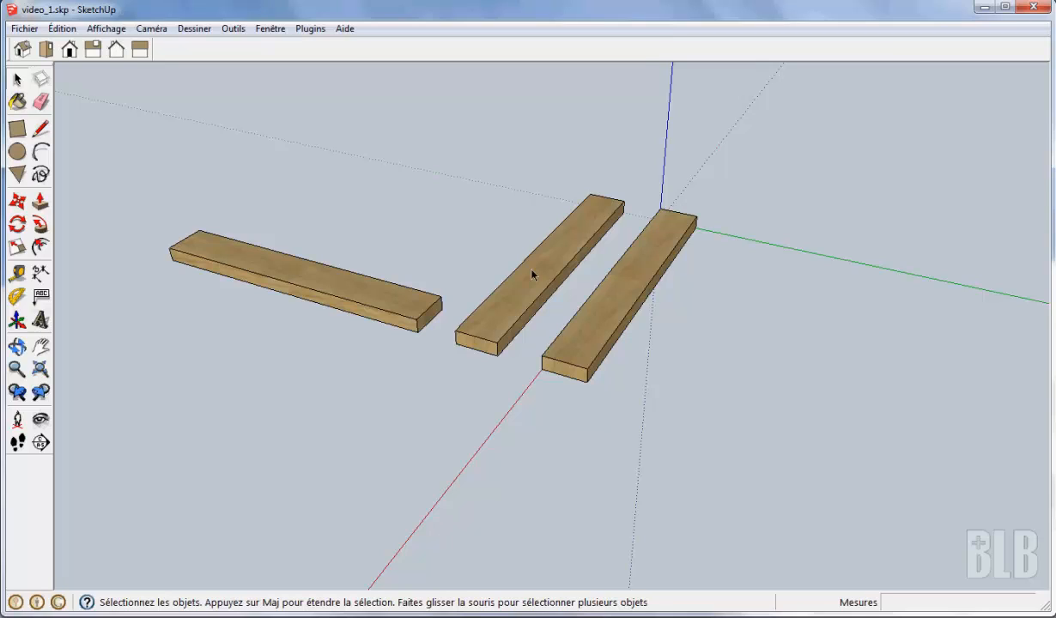
pyautogui.moveTo(858, 318); pyautogui.dragTo(800, 344, button='middle')
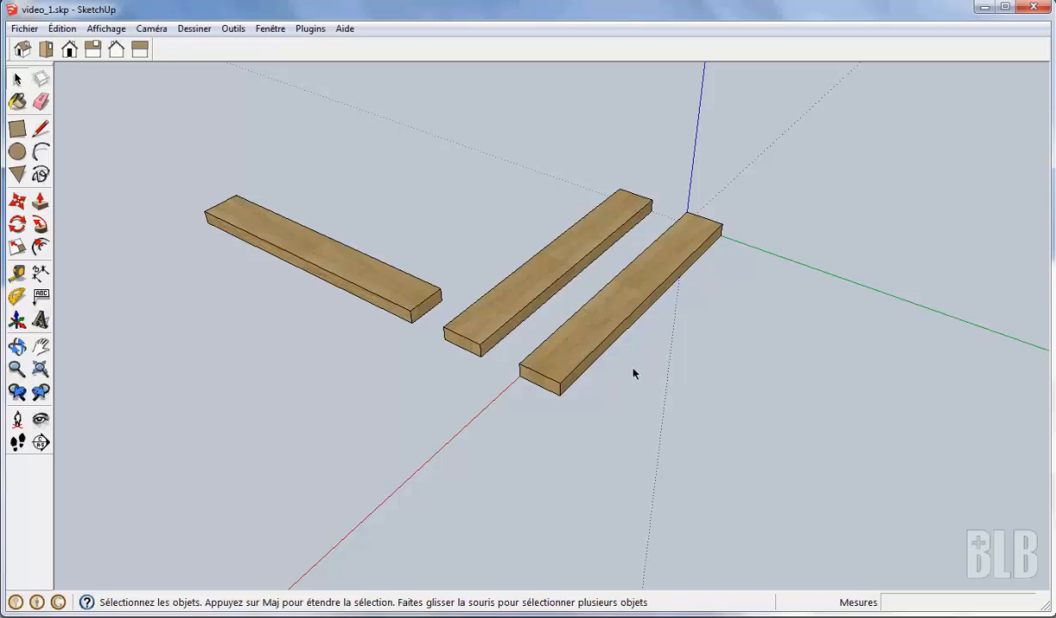
pyautogui.click(564, 355)
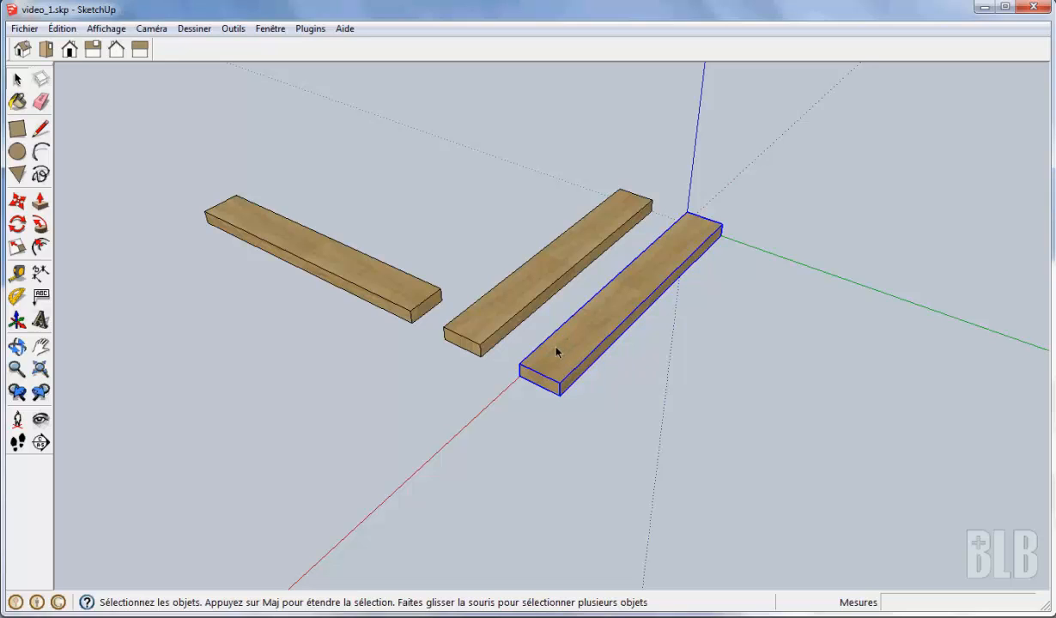
pyautogui.press('m')
pyautogui.click(520, 365)
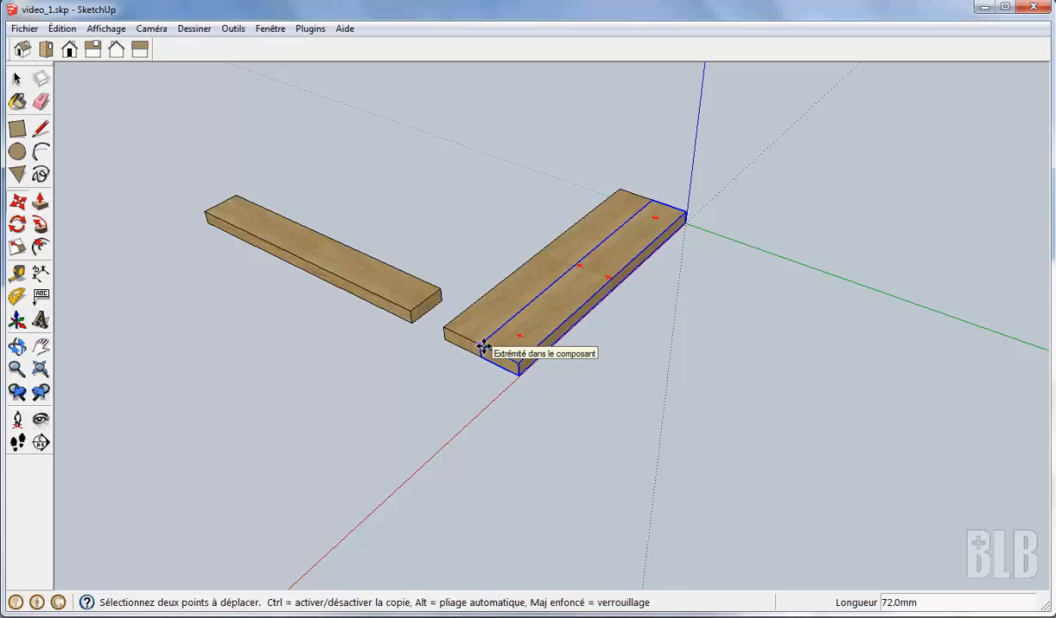
pyautogui.click(483, 347)
# Move the separate perpendicular board by its end corner so that it snaps to the middle board's near corner
pyautogui.press('space')
pyautogui.click(409, 299)
pyautogui.press('m')
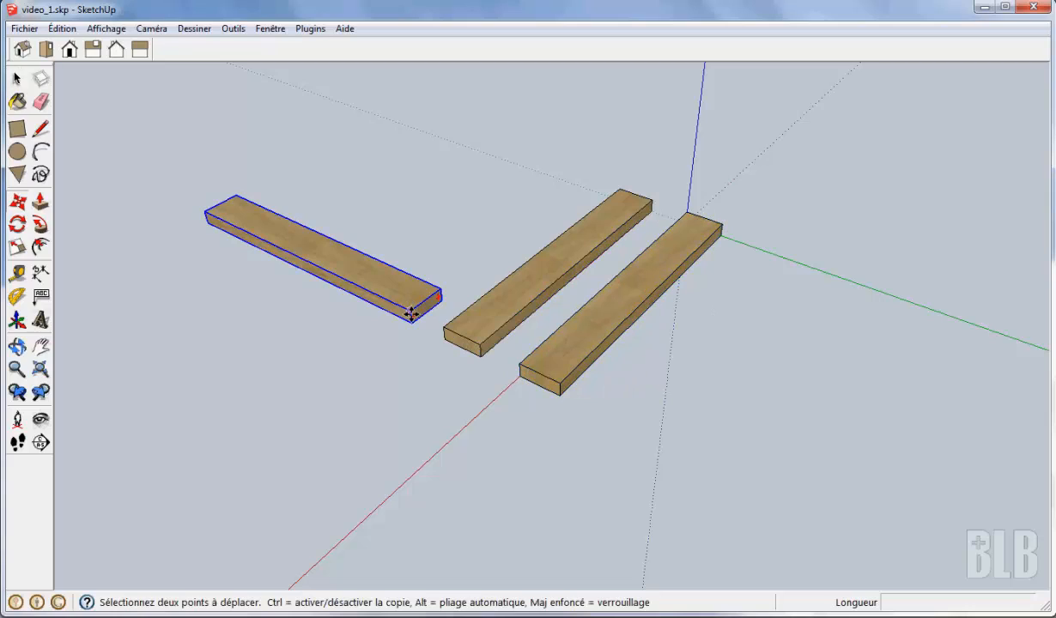
pyautogui.click(412, 314)
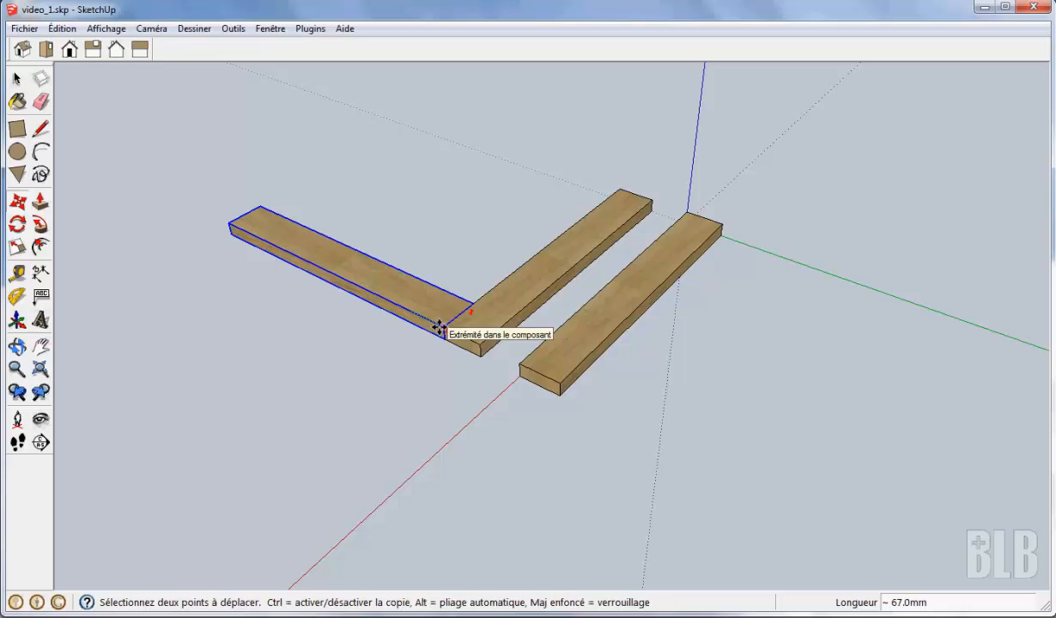
pyautogui.click(439, 328)
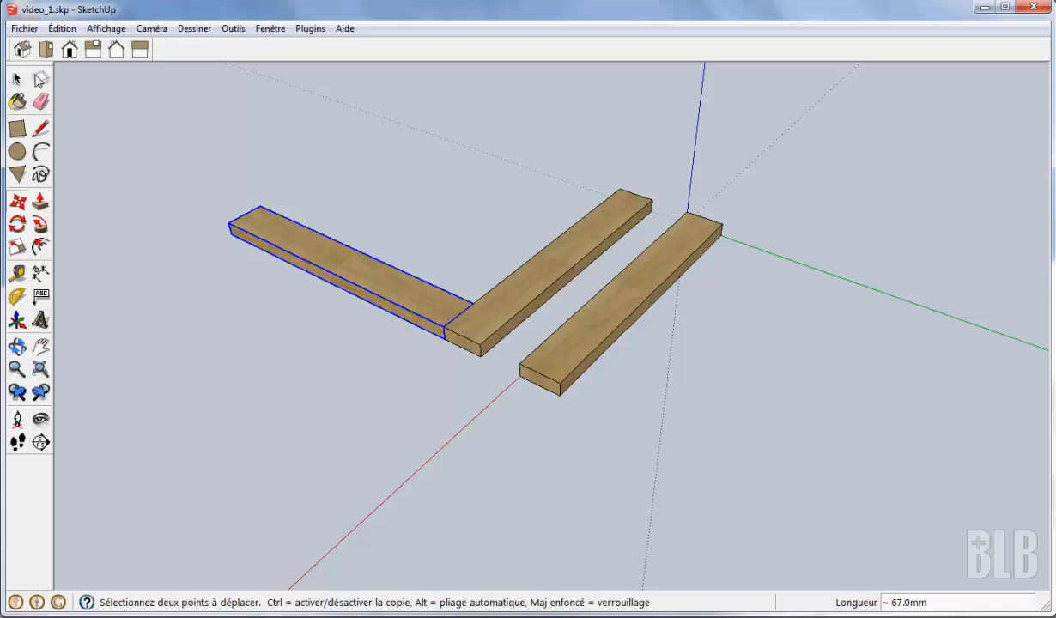
# Select all three boards and delete them to empty the model
pyautogui.click(18, 79)
pyautogui.hotkey('ctrl', 'a')
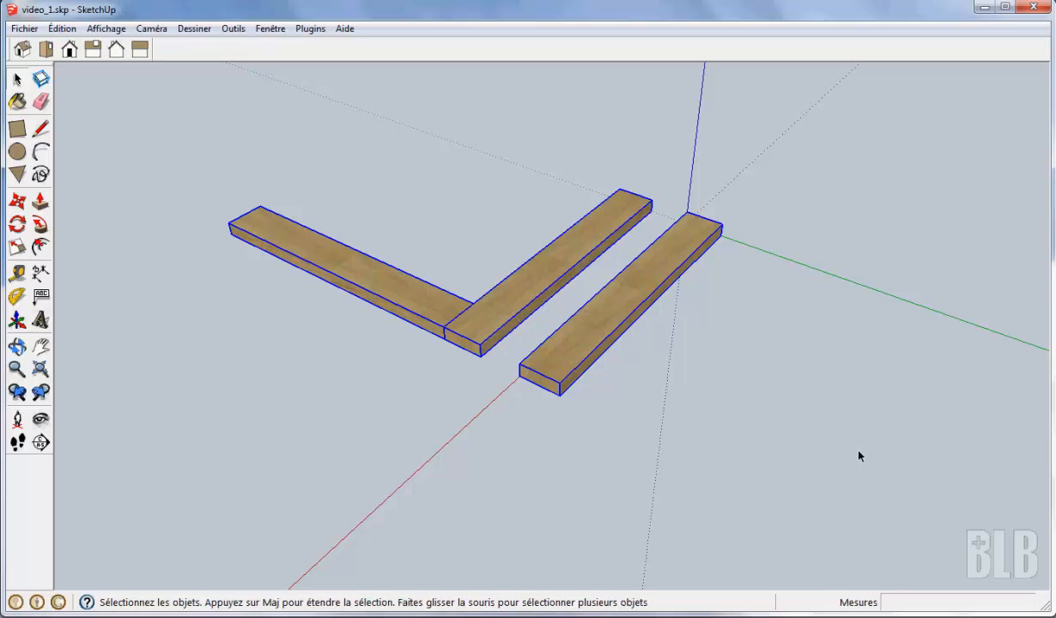
pyautogui.press('Delete')
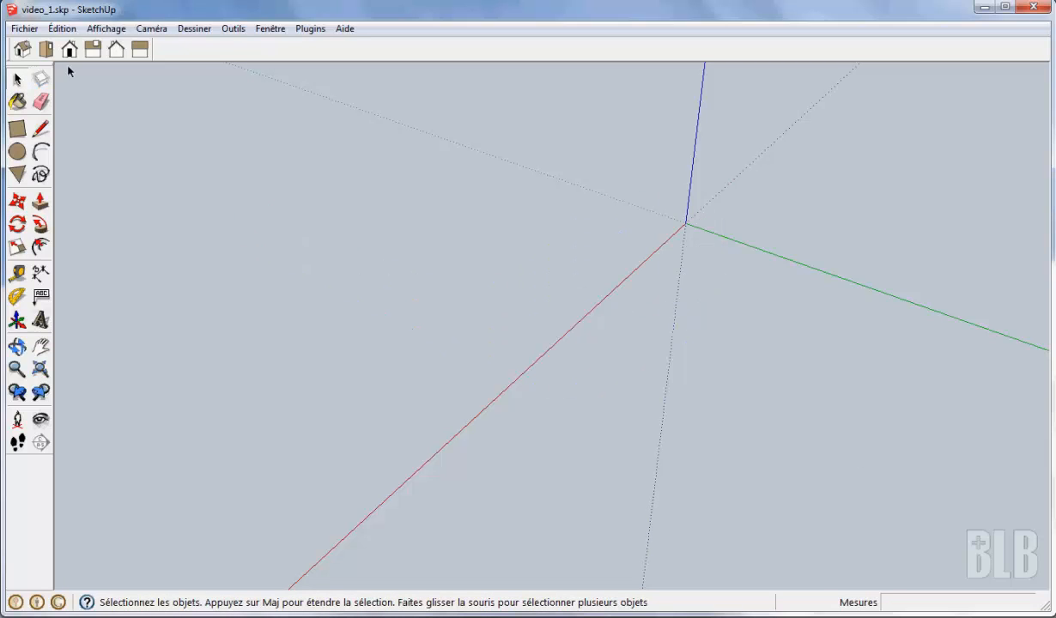
# Draw a 500 by 80 mm rectangle near the origin on the ground plane in the top view
pyautogui.click(40, 51)
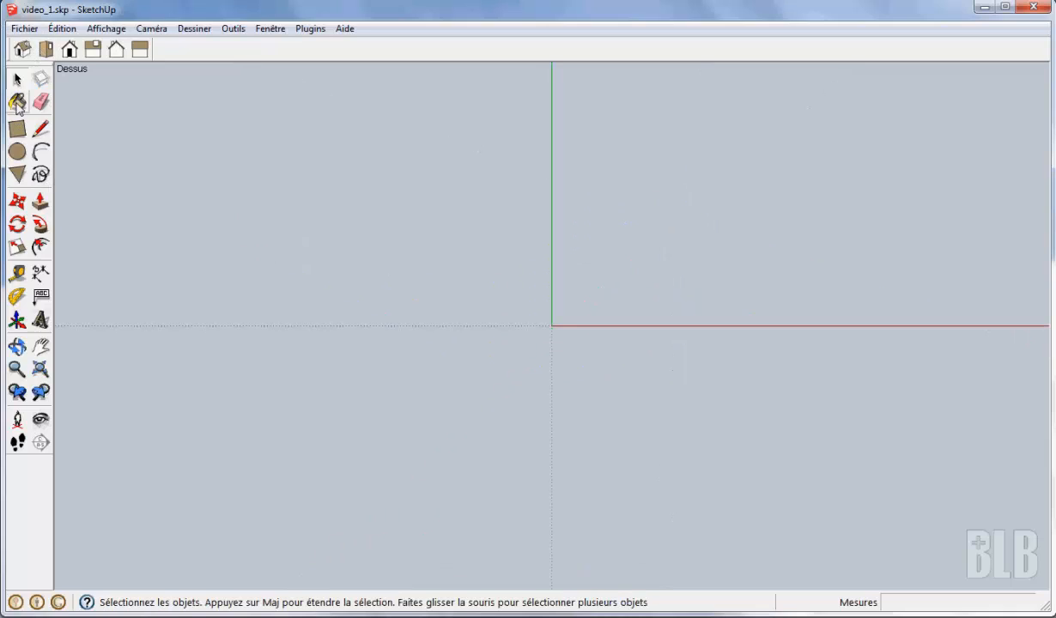
pyautogui.click(21, 131)
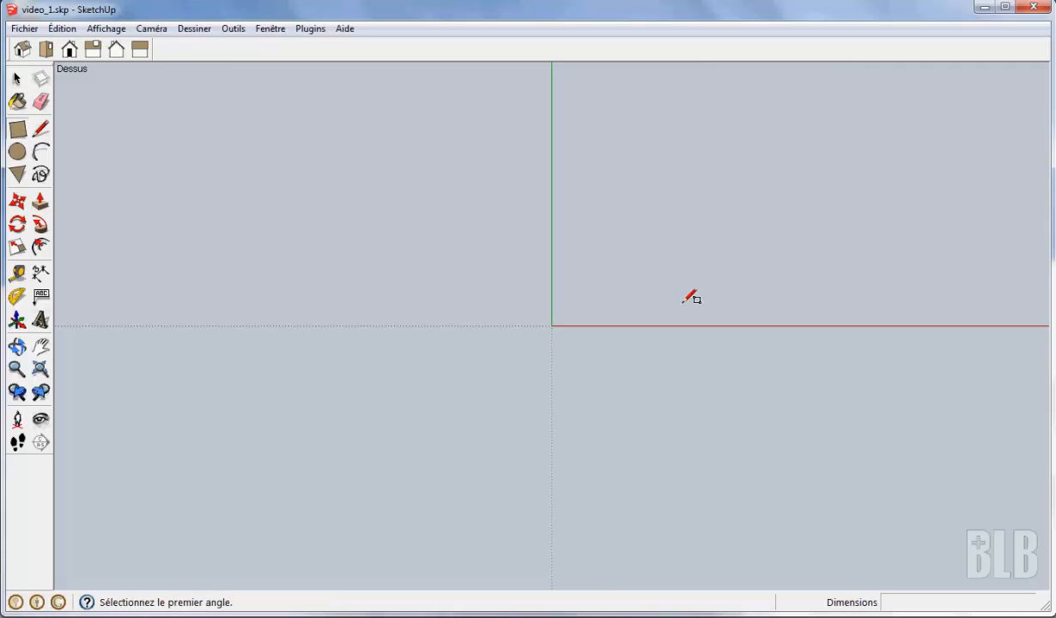
pyautogui.click(562, 214)
pyautogui.click(912, 285)
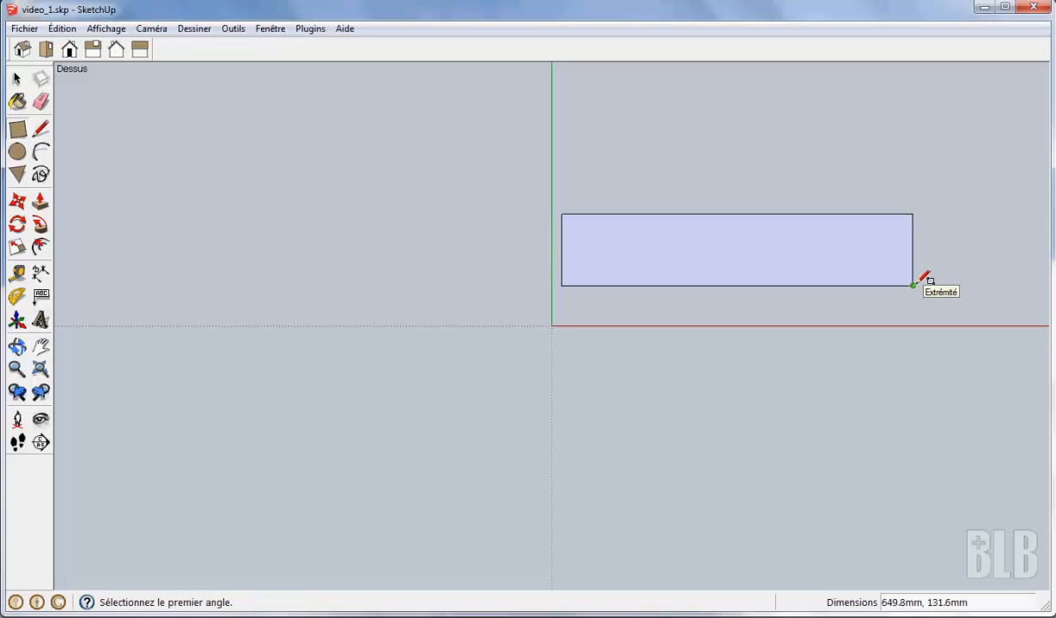
pyautogui.write('500,80')
pyautogui.press('Return')
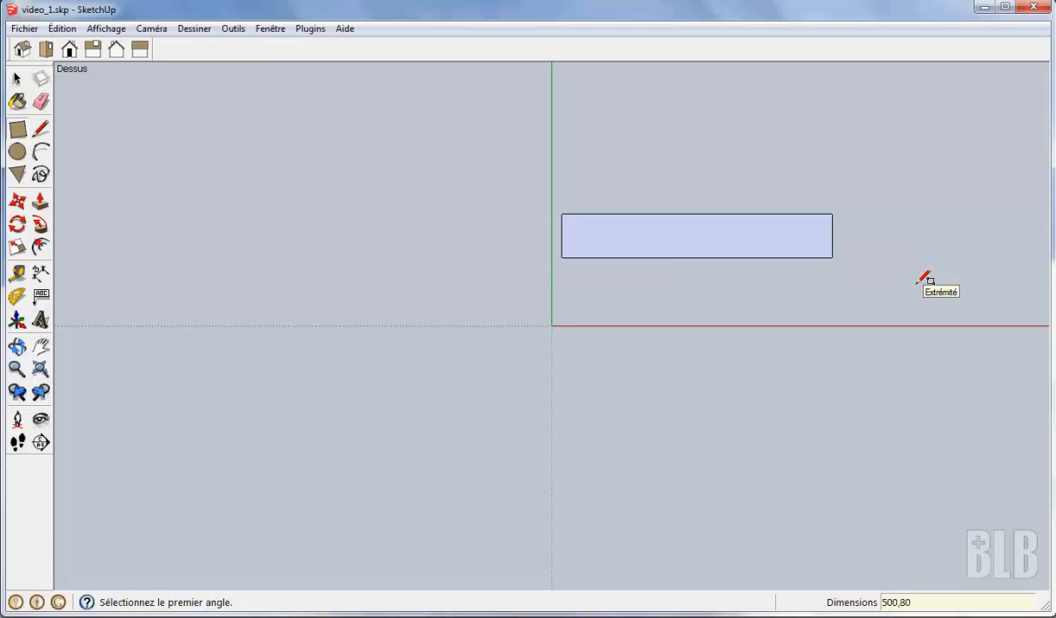
# Pull the rectangle up 30 mm with Push/Pull to form a board
pyautogui.moveTo(811, 379); pyautogui.dragTo(667, 108, button='middle')
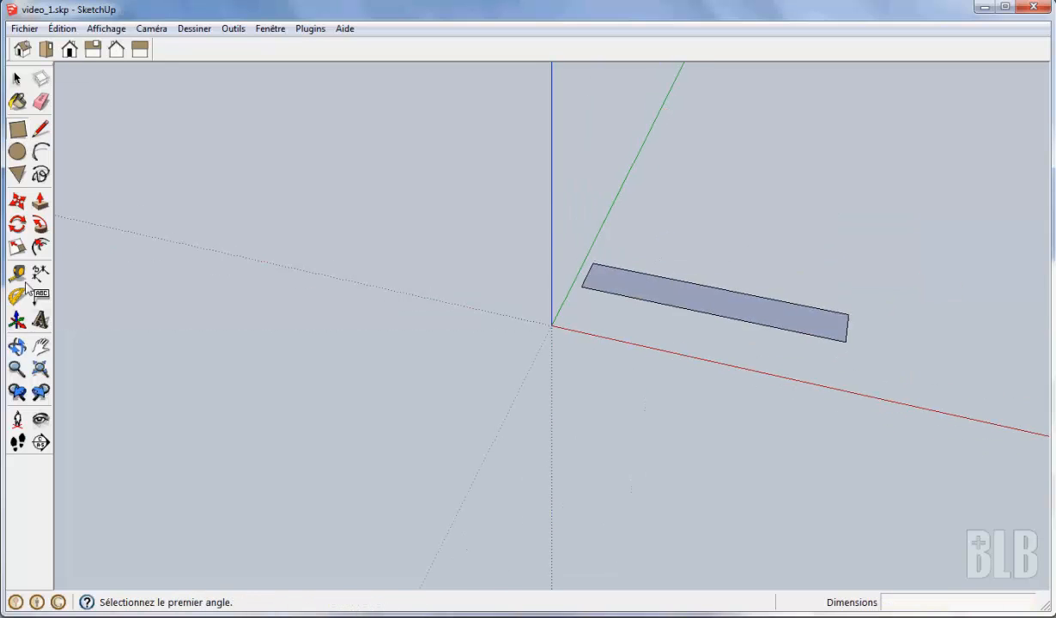
pyautogui.click(39, 202)
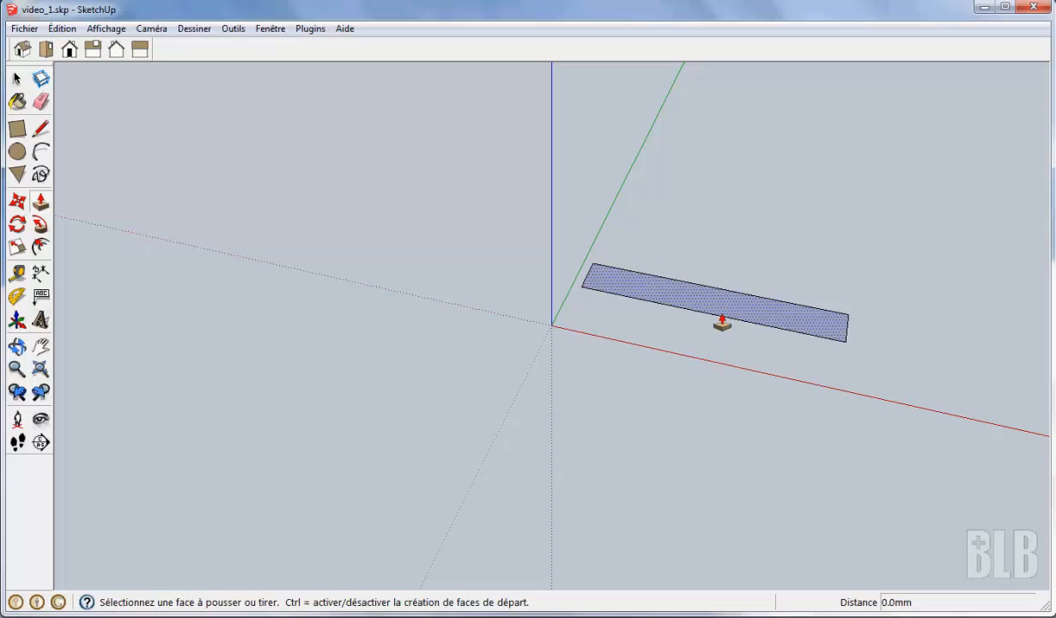
pyautogui.click(720, 323)
pyautogui.write('30')
pyautogui.press('Return')
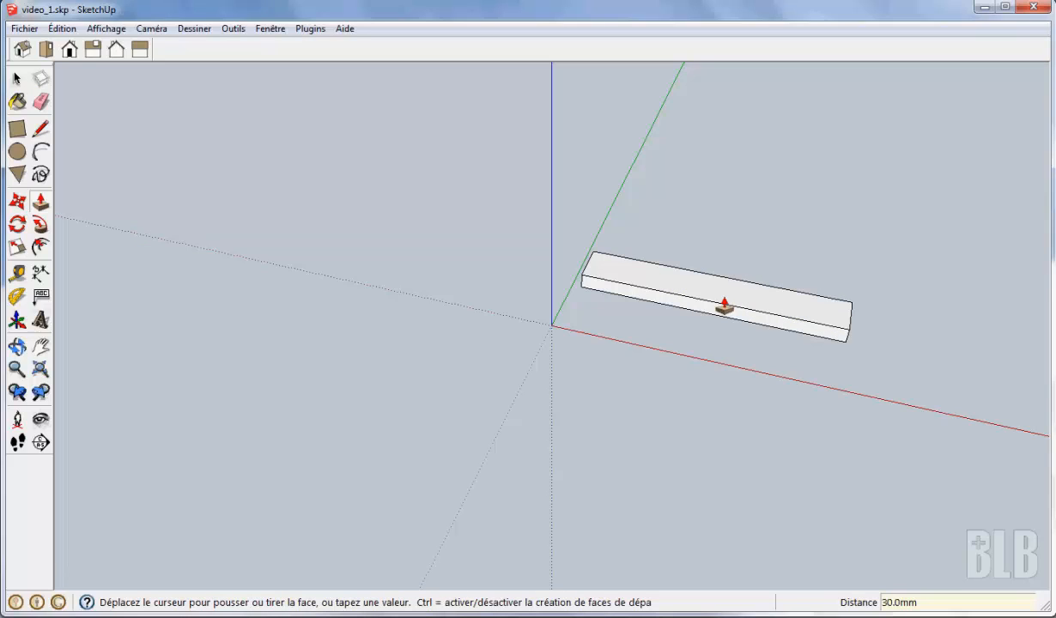
# Select the whole board with all its faces and edges, and paste a copy of it in front of the original
pyautogui.click(16, 78)
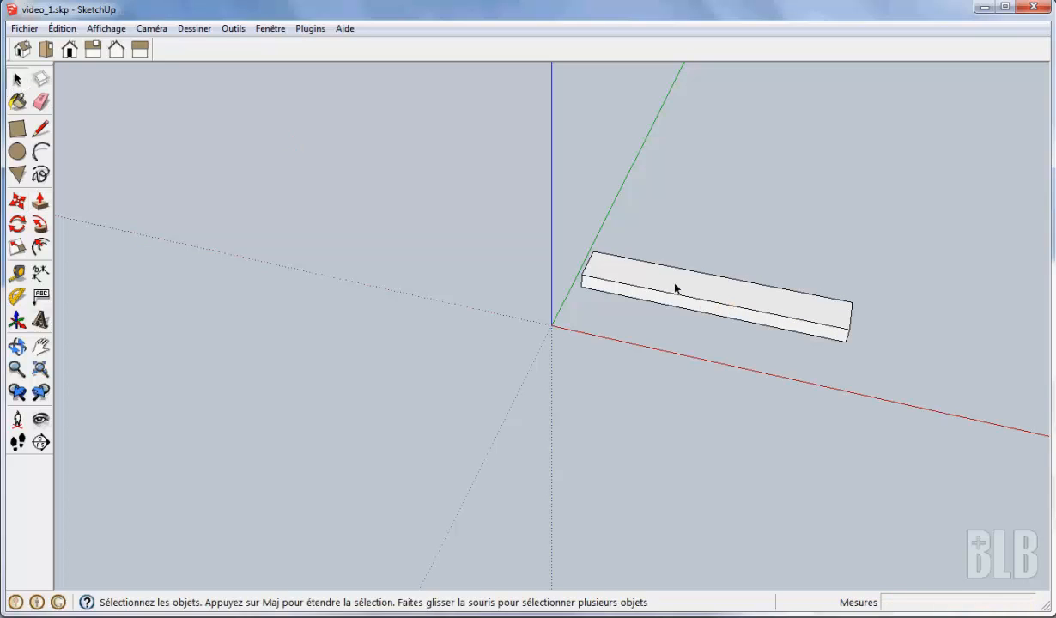
pyautogui.moveTo(914, 405); pyautogui.dragTo(684, 273, button='middle')
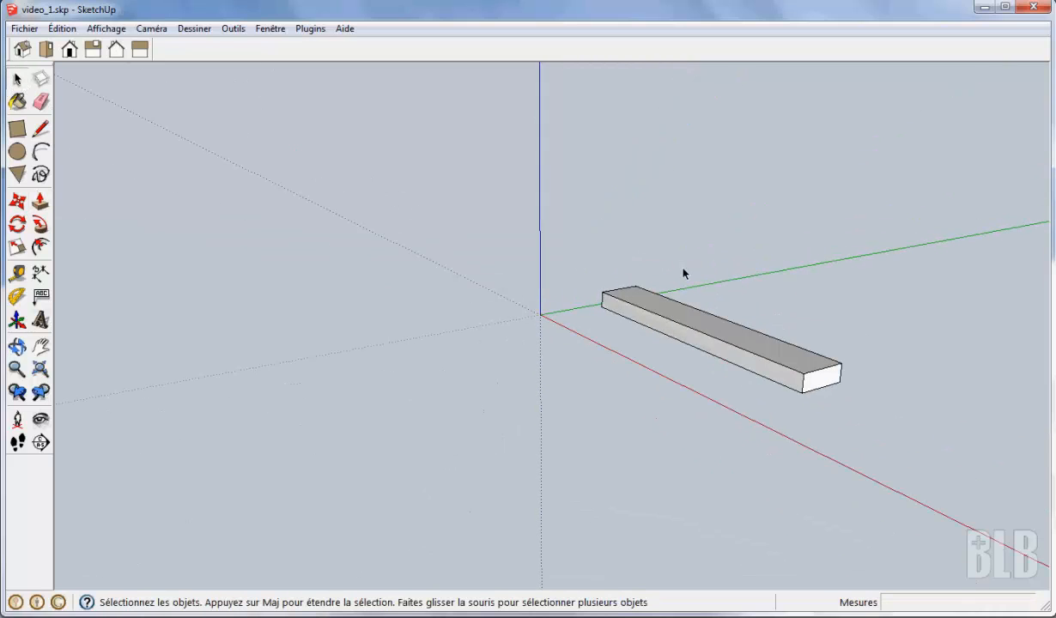
pyautogui.moveTo(533, 362); pyautogui.dragTo(714, 374, button='middle')
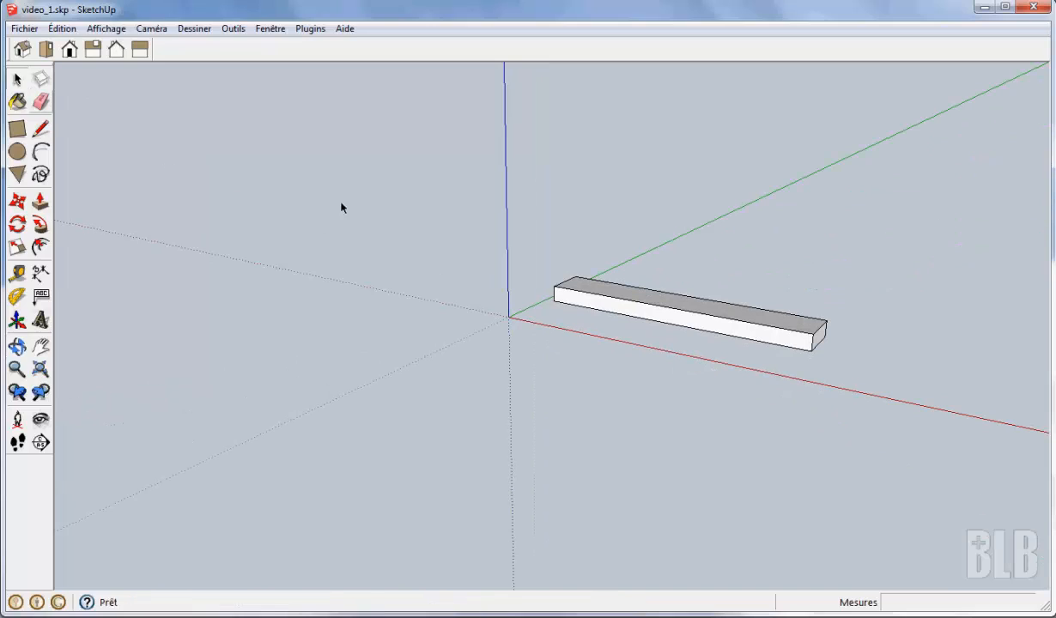
pyautogui.tripleClick(724, 314)
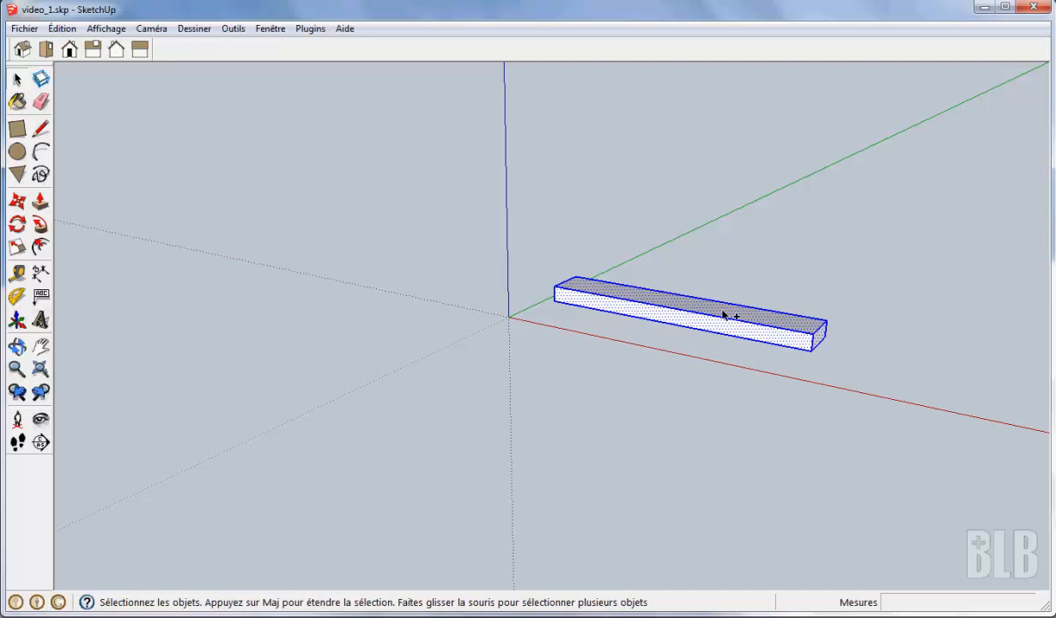
pyautogui.hotkey('ctrl', 'c')
pyautogui.hotkey('ctrl', 'v')
pyautogui.click(298, 369)
pyautogui.press('m')
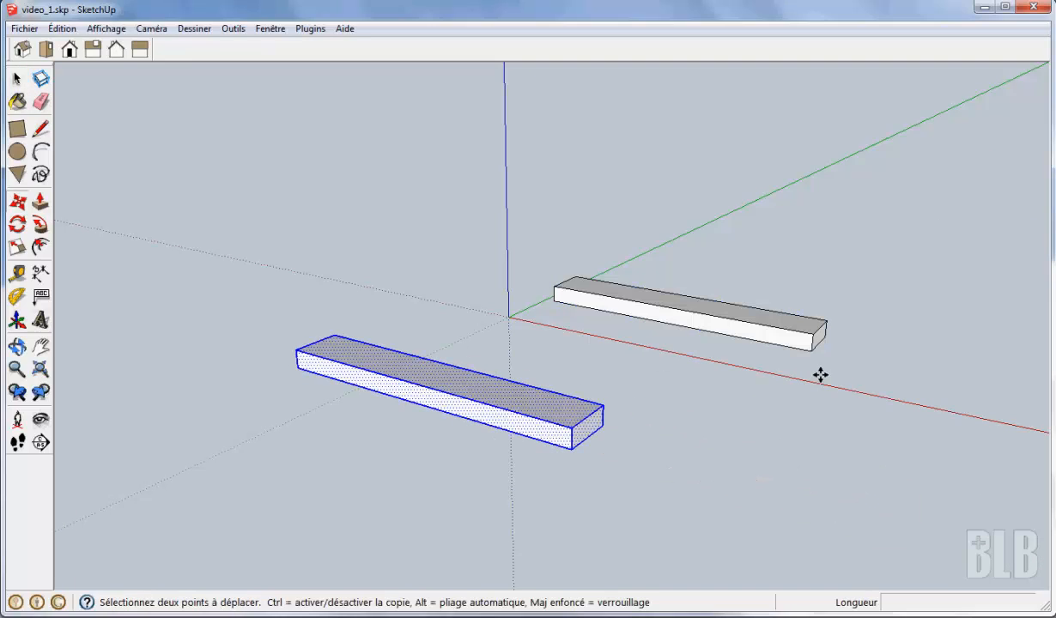
# Rotate the copied board 90° on the horizontal plane about its upper end corner
pyautogui.click(17, 225)
pyautogui.click(604, 405)
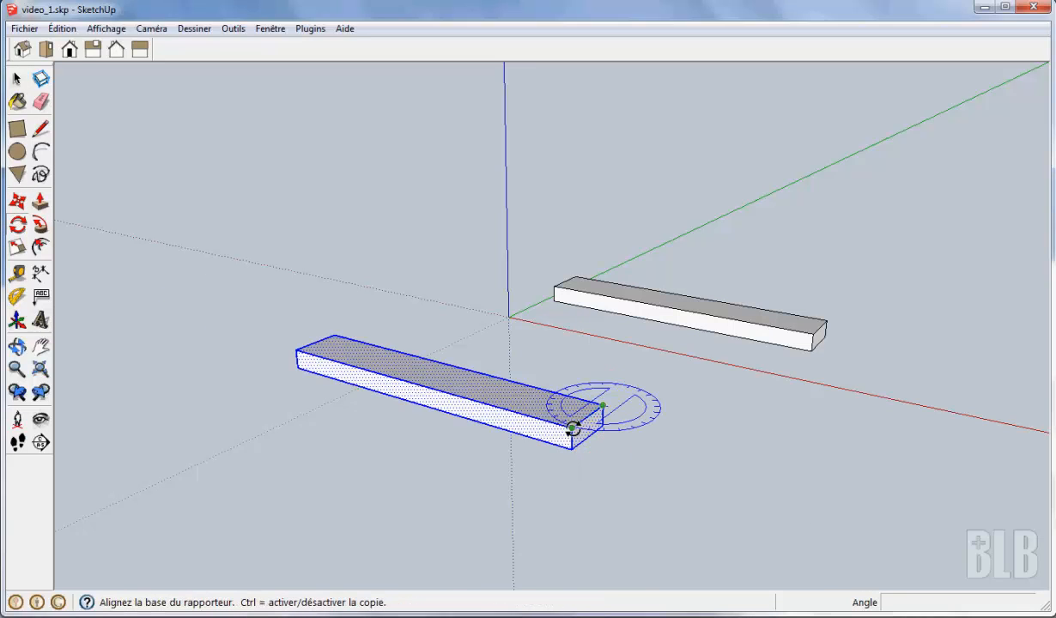
pyautogui.click(595, 429)
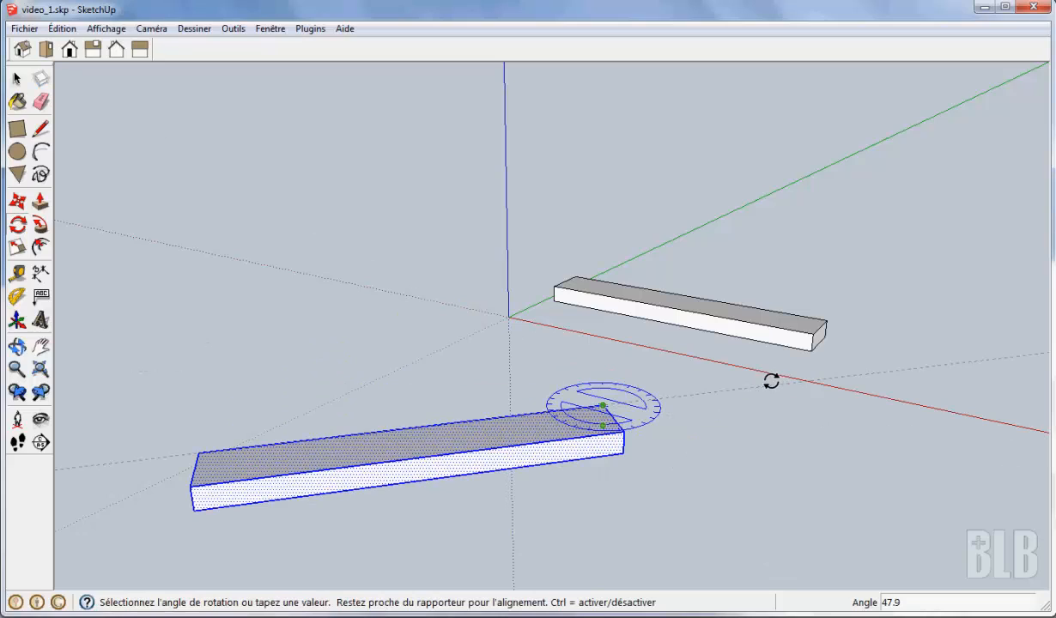
pyautogui.write('90')
pyautogui.press('Return')
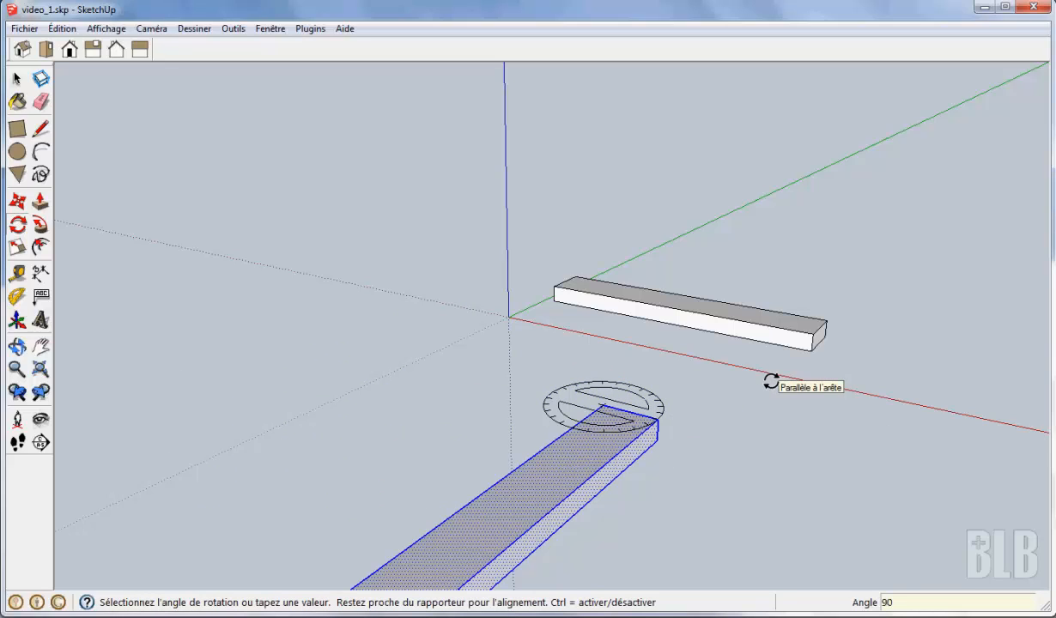
# Move the rotated board by its upper corner so that it snaps to the original board's front end corner
pyautogui.press('m')
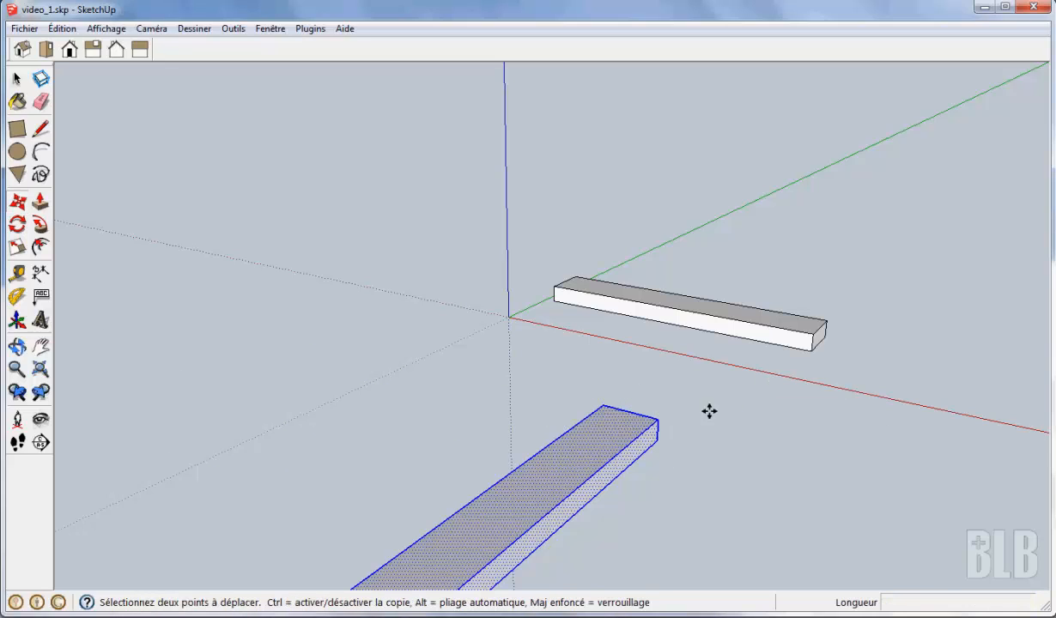
pyautogui.click(655, 419)
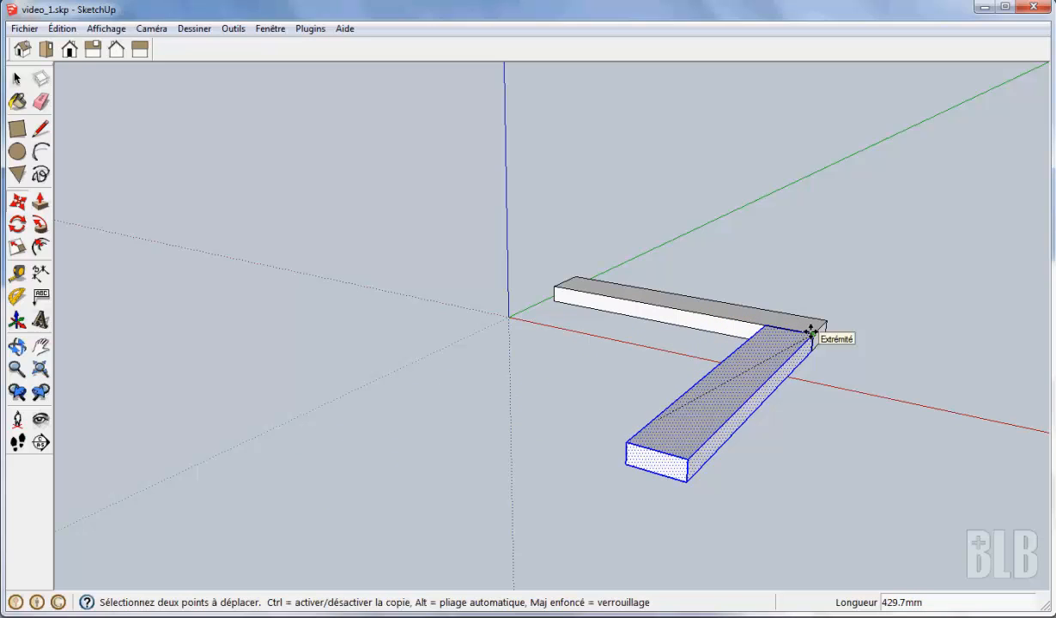
pyautogui.click(811, 332)
pyautogui.moveTo(907, 378); pyautogui.dragTo(731, 410, button='middle')
pyautogui.scroll(-3, 815, 509)
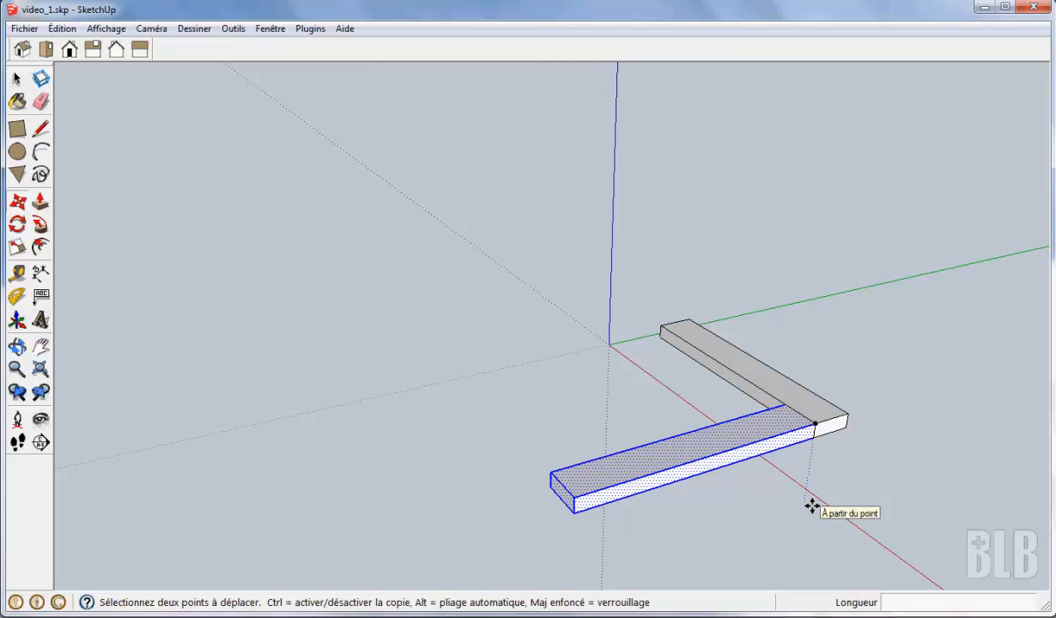
# Try moving the rotated board about 98 mm away from the original board, and undo the move
pyautogui.click(728, 438)
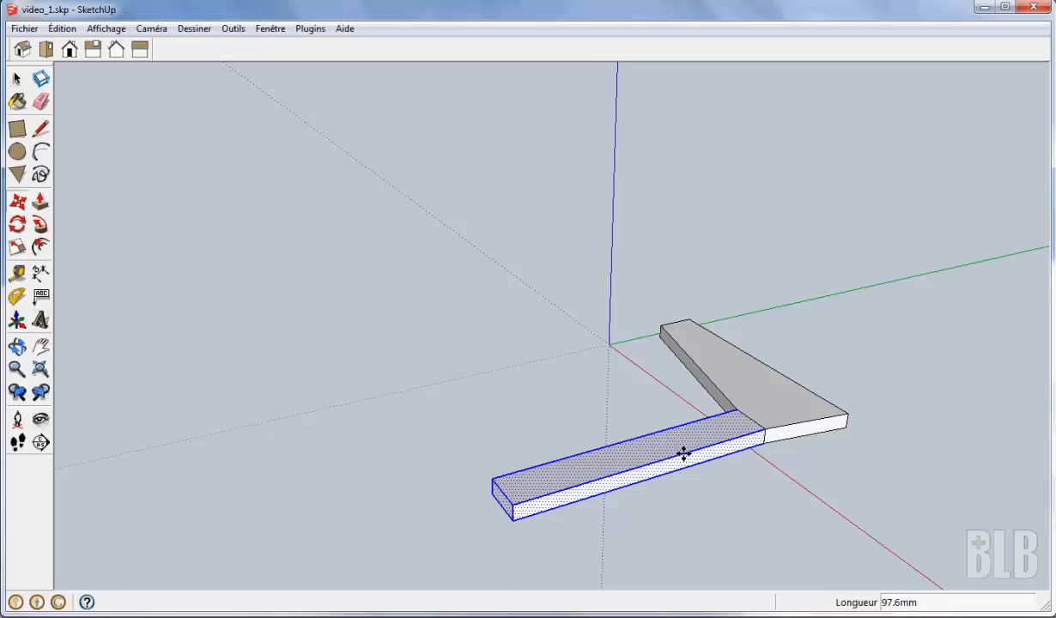
pyautogui.click(62, 29)
pyautogui.click(74, 46)
pyautogui.click(62, 30)
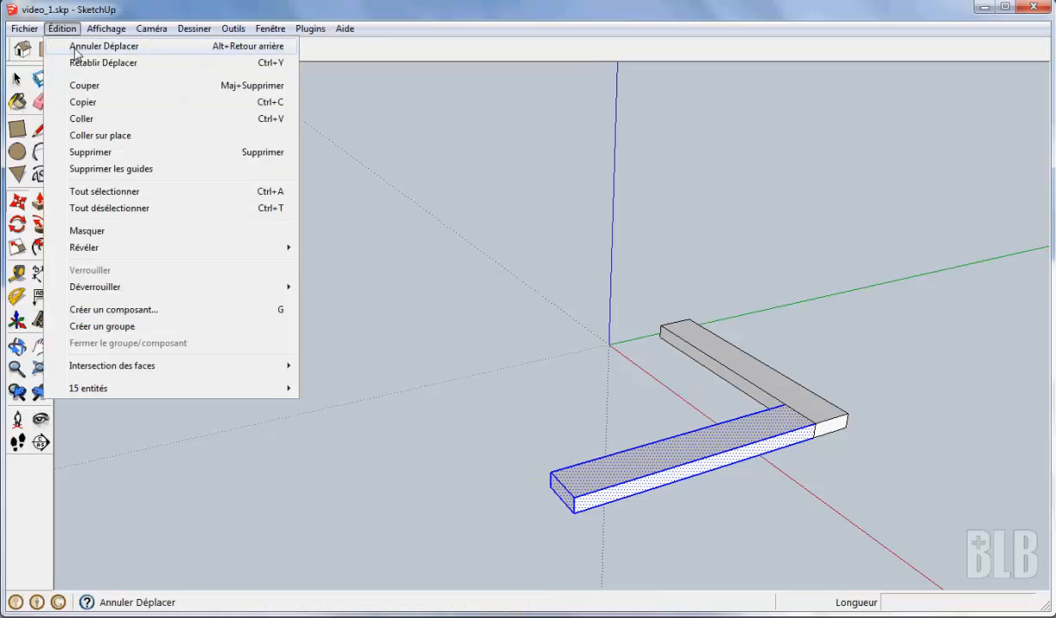
# Undo the last move, the rotation and the pasting of the copied board, leaving only the original board
pyautogui.click(76, 52)
pyautogui.click(62, 29)
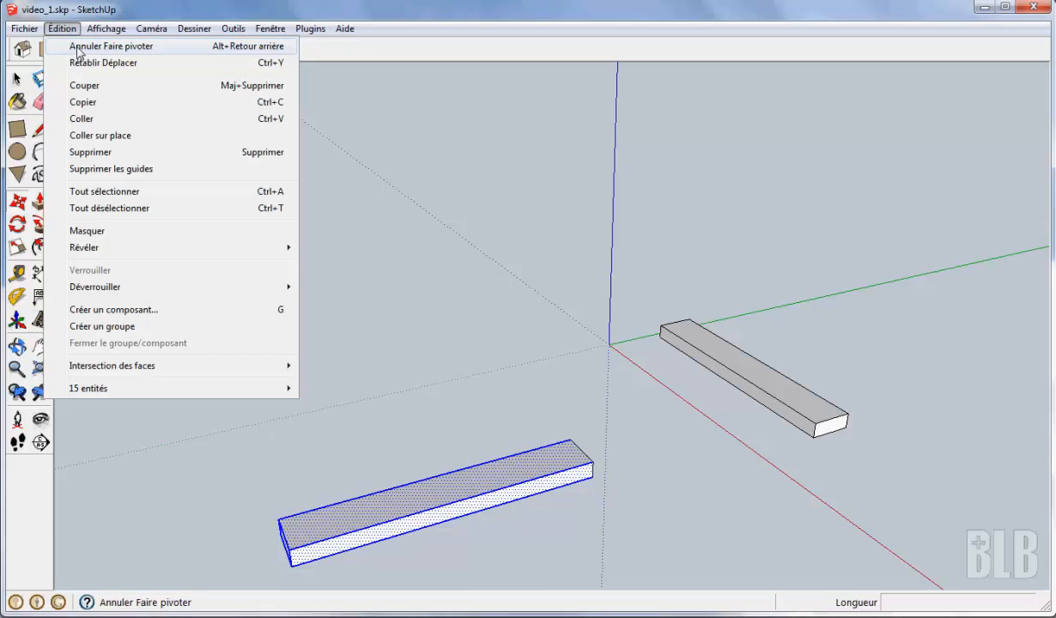
pyautogui.click(77, 47)
pyautogui.click(61, 29)
pyautogui.click(75, 46)
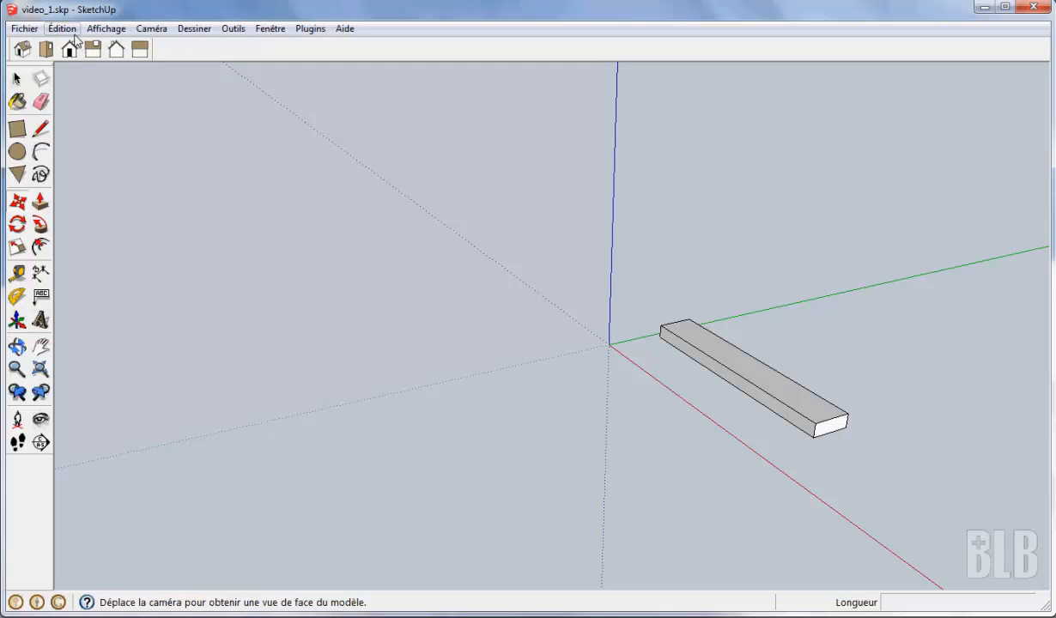
# Select the whole remaining board with all its faces and edges, and make it a group
pyautogui.press('m')
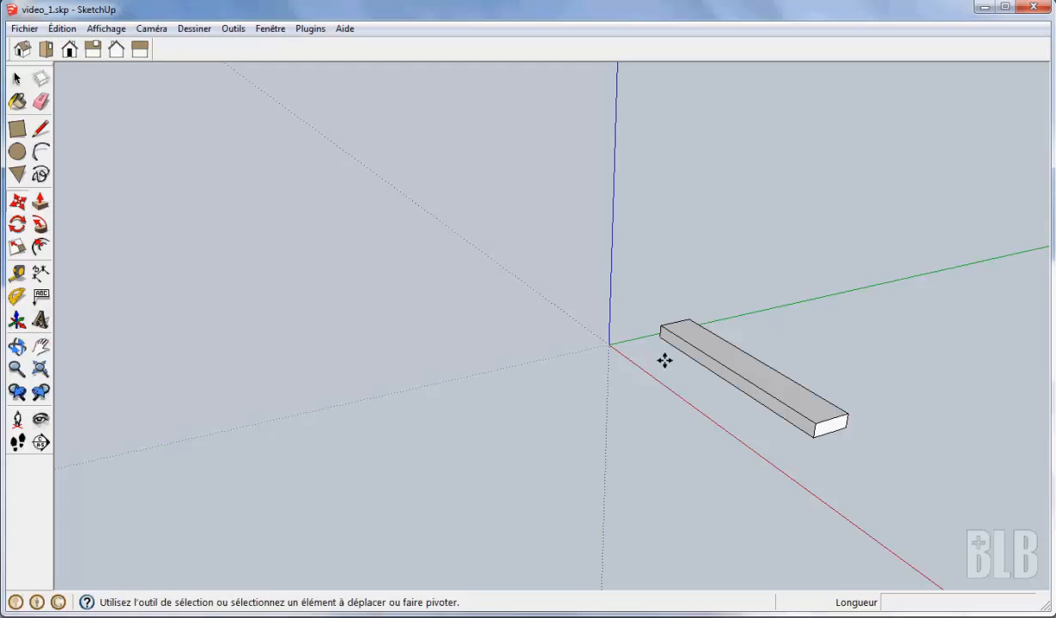
pyautogui.click(17, 78)
pyautogui.click(773, 387)
pyautogui.tripleClick(773, 387)
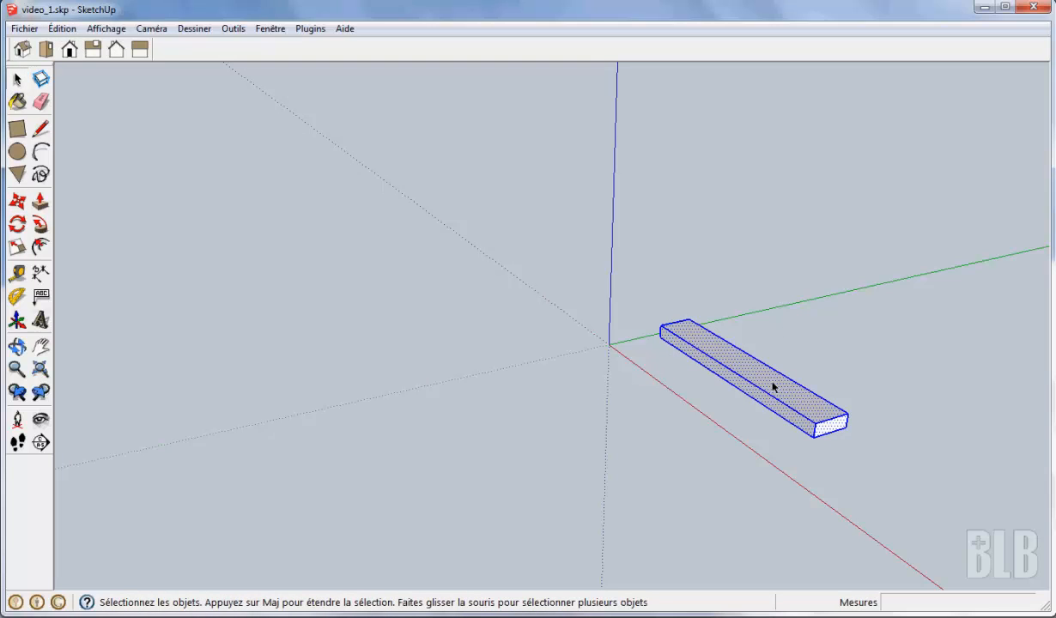
pyautogui.click(61, 29)
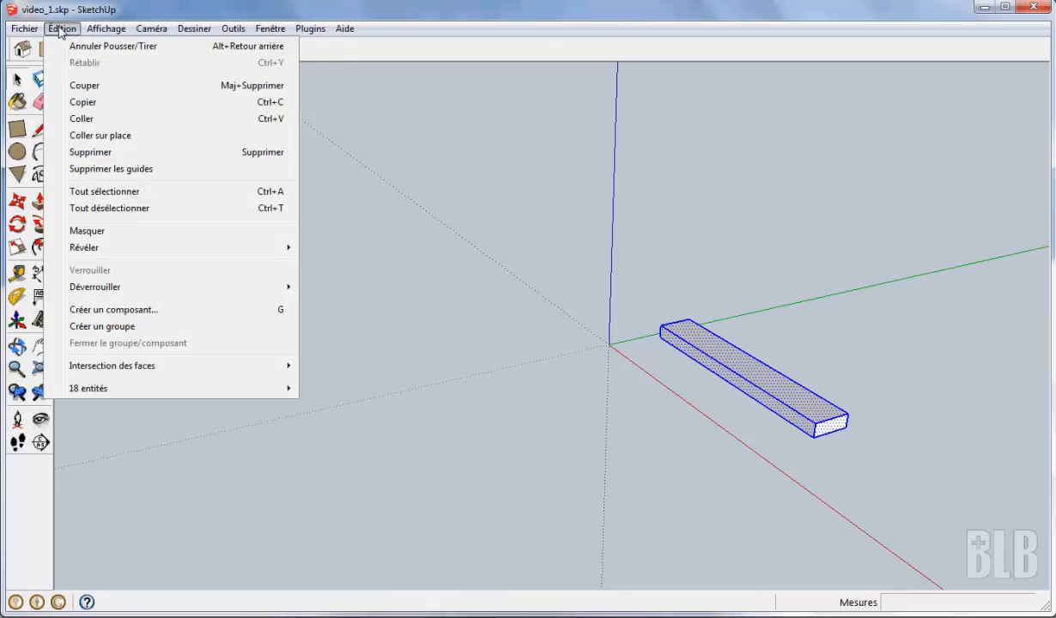
pyautogui.click(119, 328)
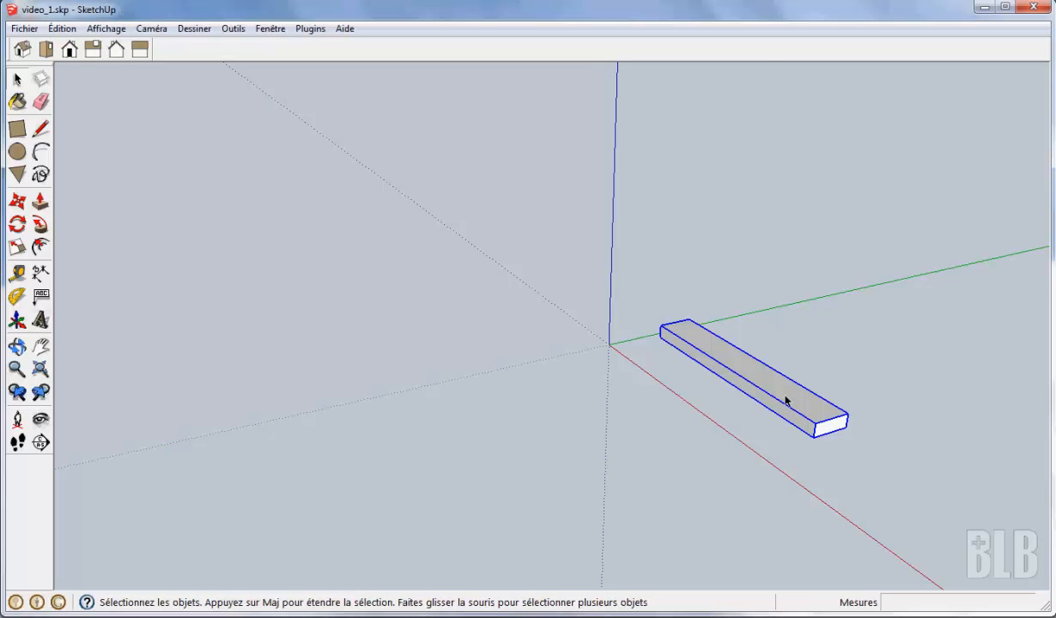
# Paste a copy of the grouped board beside the original and rotate it 90° on the horizontal plane about its upper front end corner
pyautogui.hotkey('ctrl', 'c')
pyautogui.hotkey('ctrl', 'v')
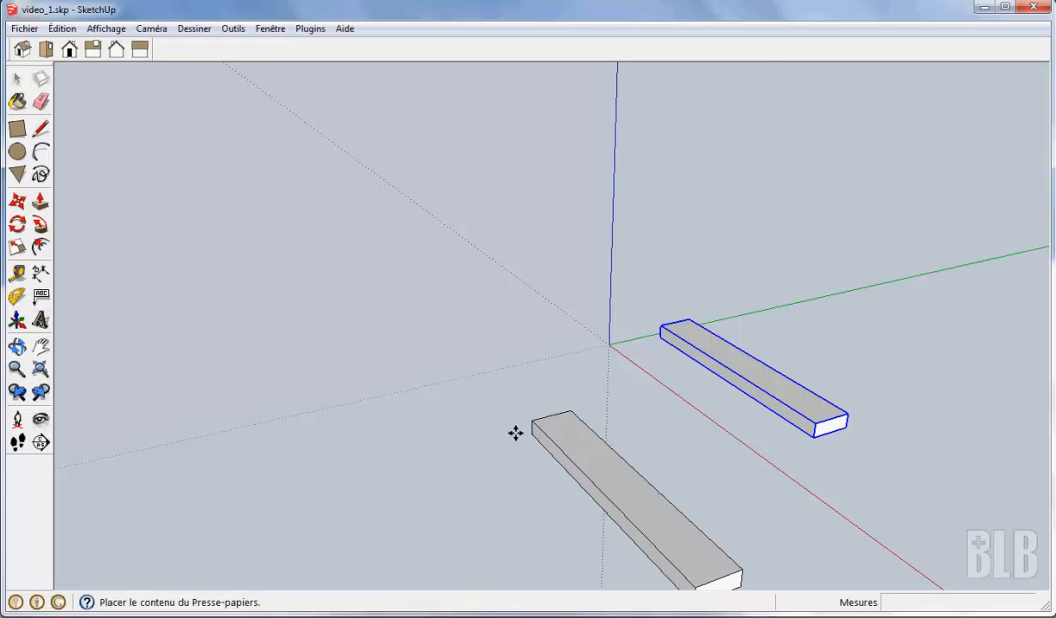
pyautogui.click(393, 314)
pyautogui.click(18, 224)
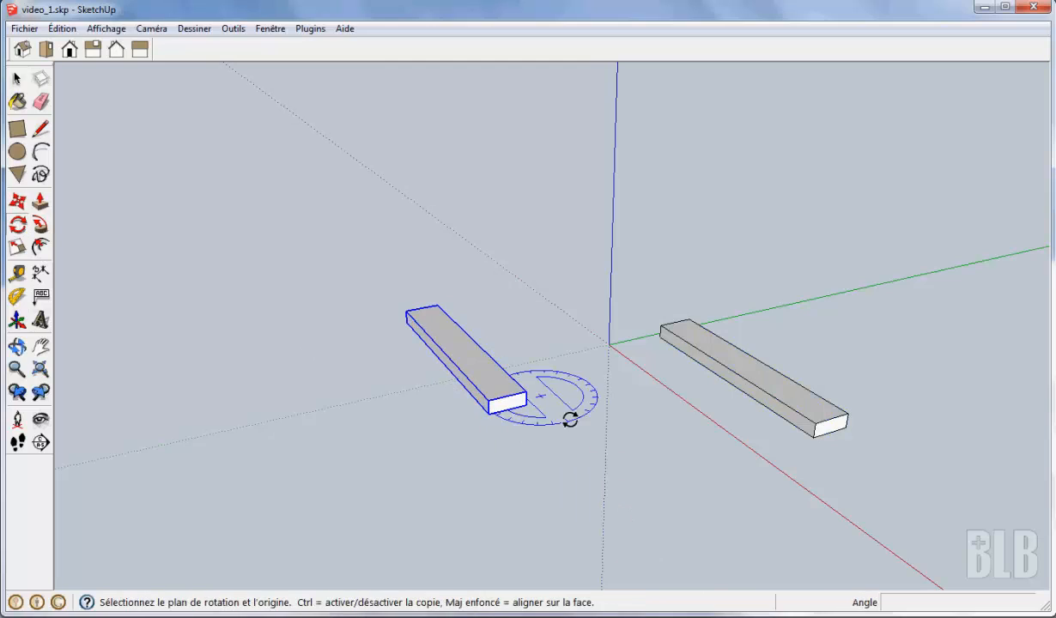
pyautogui.click(526, 395)
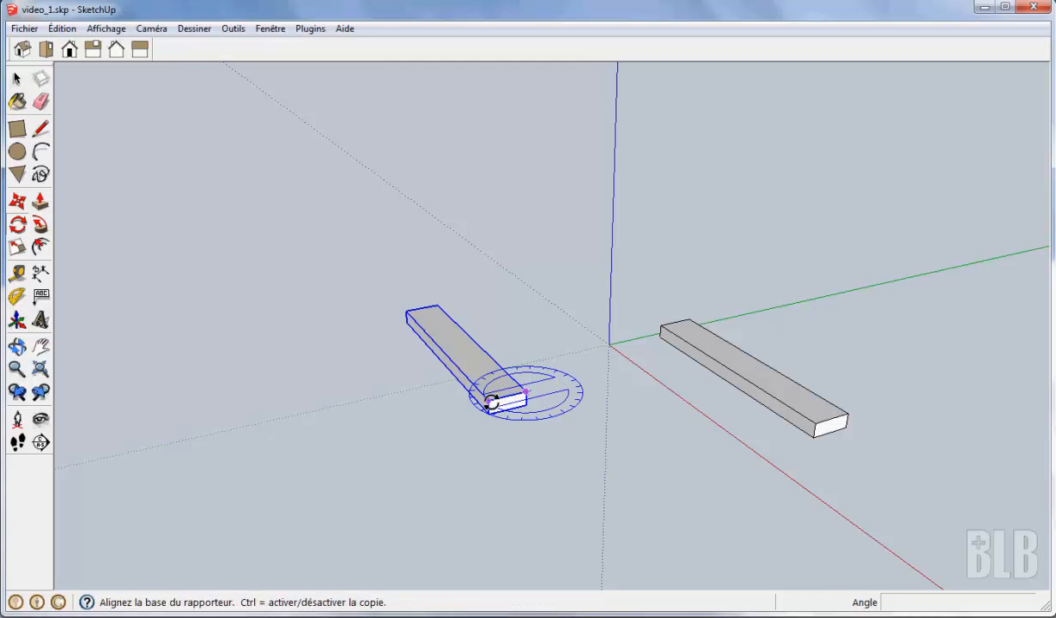
pyautogui.click(503, 402)
pyautogui.write('90')
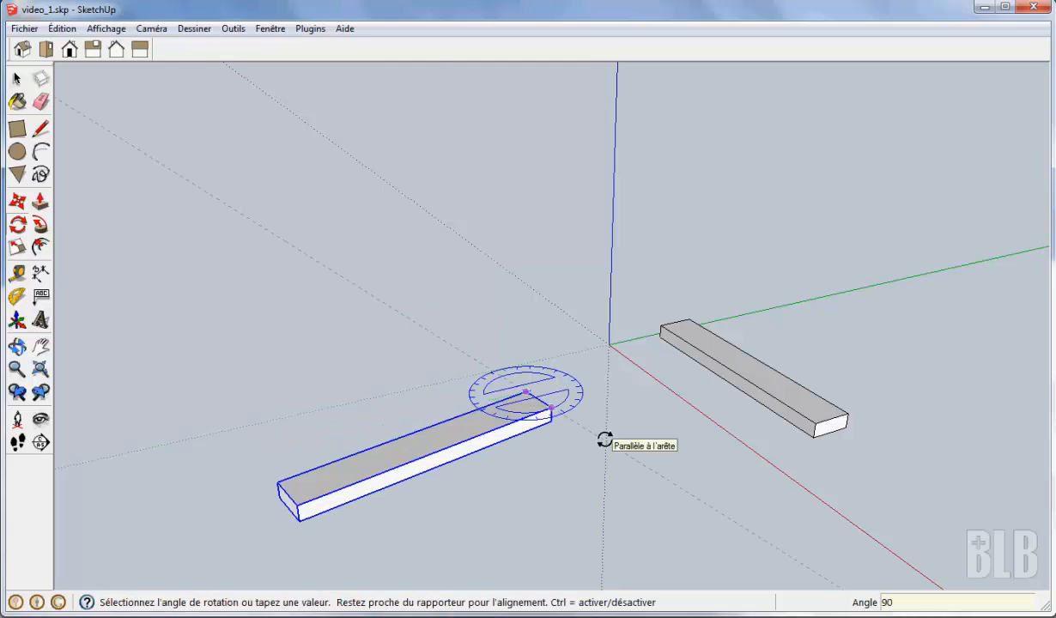
pyautogui.press('Return')
# Snap the rotated group by its upper corner to the original board's front end corner, and move it away from the original again
pyautogui.press('m')
pyautogui.click(545, 413)
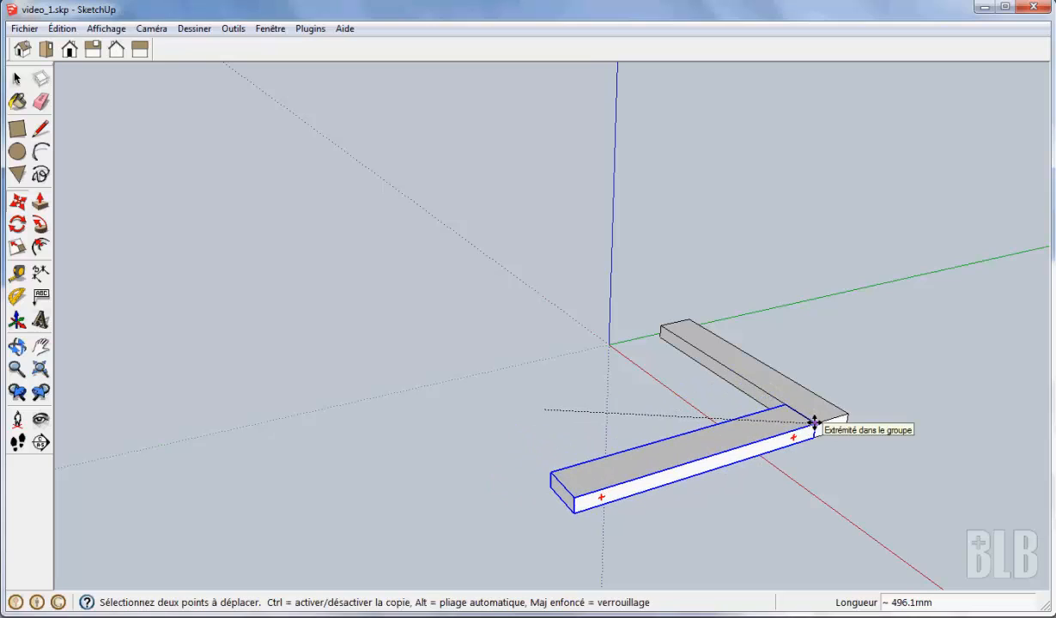
pyautogui.click(814, 422)
pyautogui.click(814, 423)
pyautogui.click(738, 432)
pyautogui.moveTo(782, 506); pyautogui.dragTo(892, 382, button='middle')
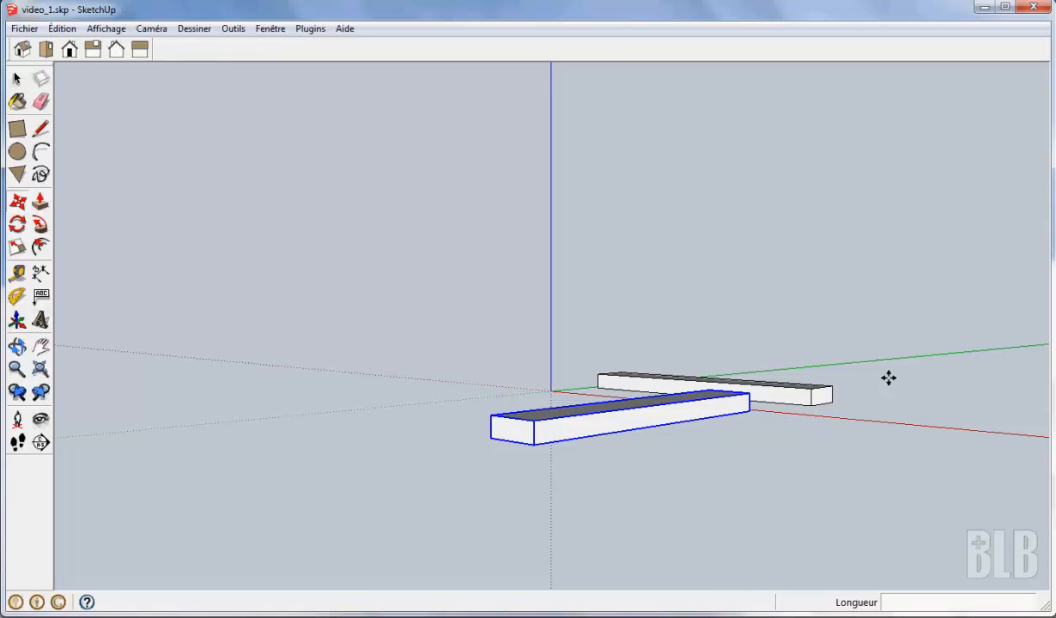
pyautogui.moveTo(799, 478); pyautogui.dragTo(789, 482, button='middle')
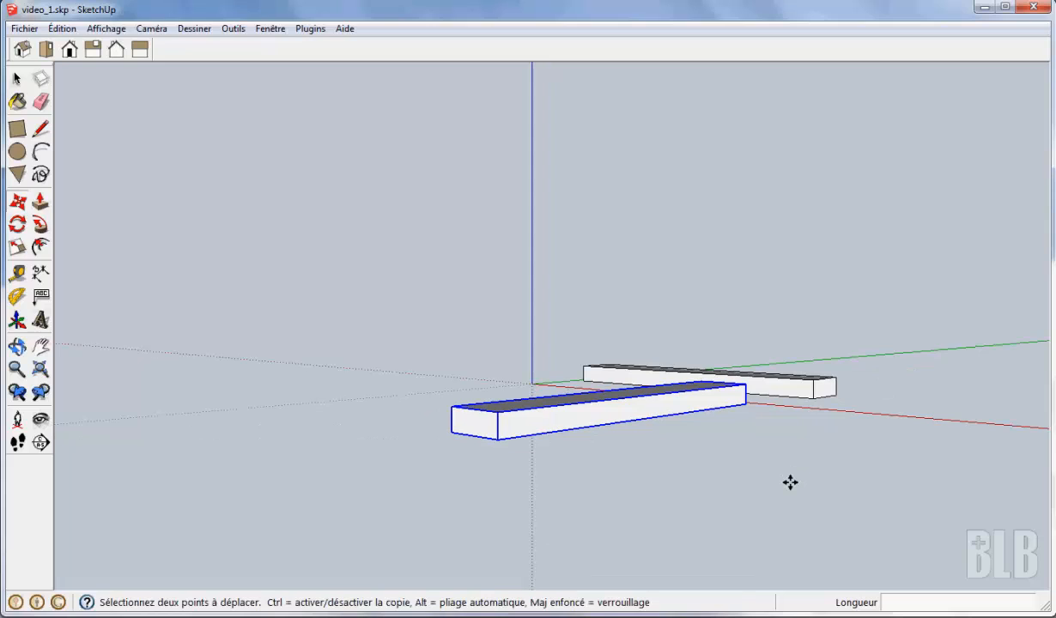
pyautogui.moveTo(829, 450); pyautogui.dragTo(845, 521, button='middle')
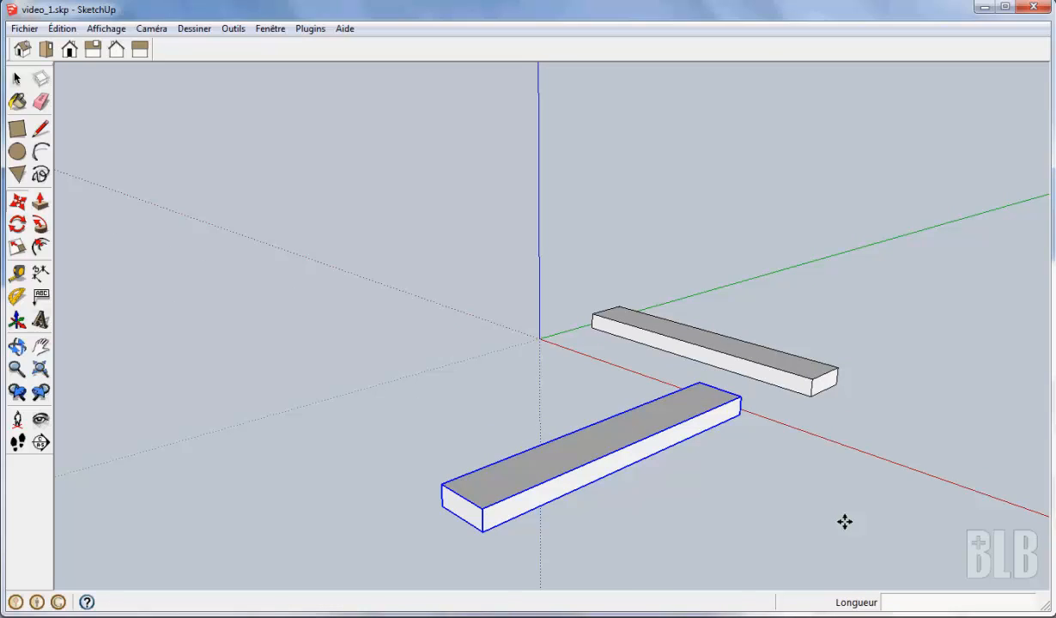
pyautogui.click(317, 32)
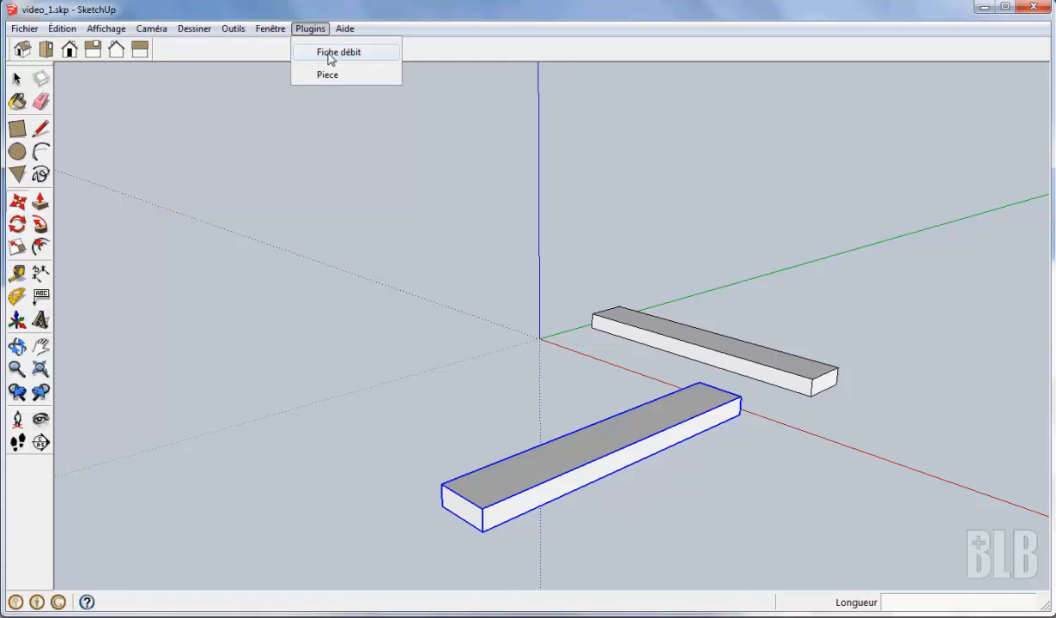
pyautogui.click(476, 11)
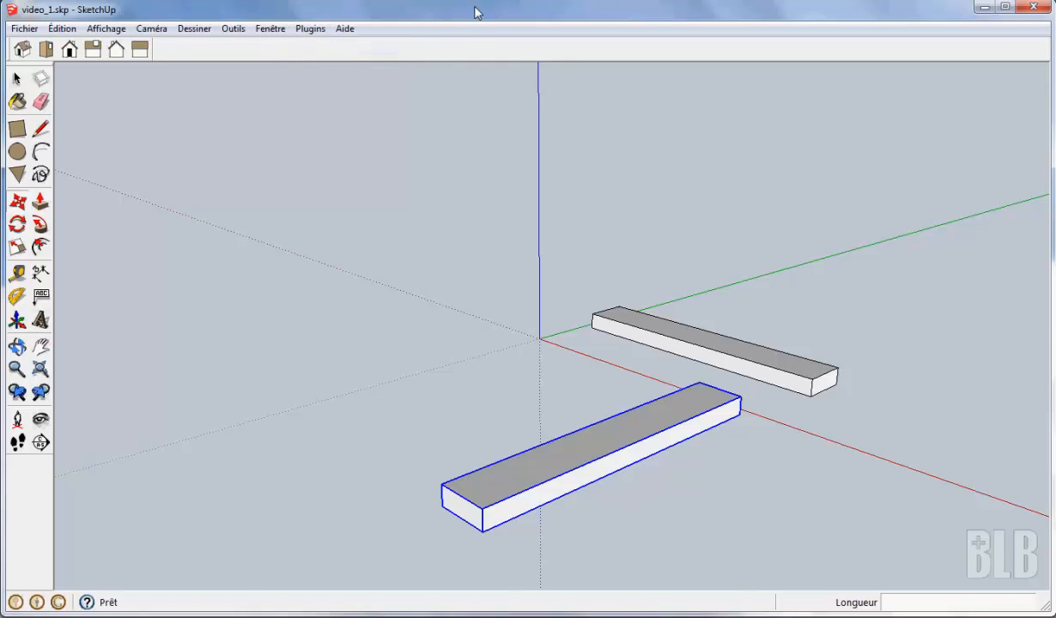
# Open the rotated group for editing and draw a rectangle about 30 × 24 mm on its front end face, starting from the upper corner
pyautogui.moveTo(308, 318); pyautogui.dragTo(342, 254, button='middle')
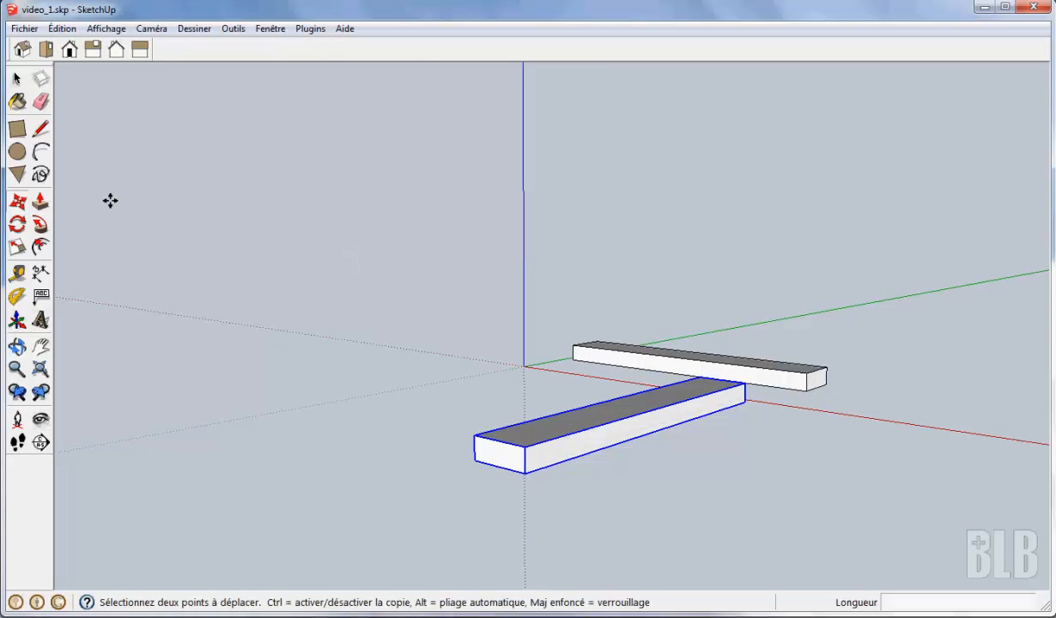
pyautogui.click(19, 80)
pyautogui.click(617, 464)
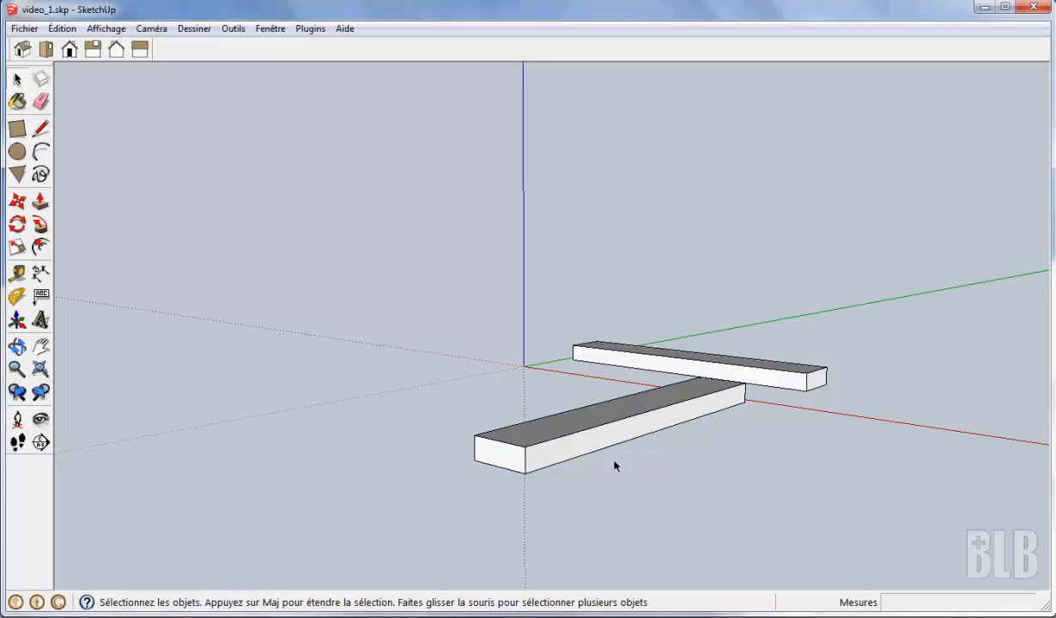
pyautogui.doubleClick(589, 439)
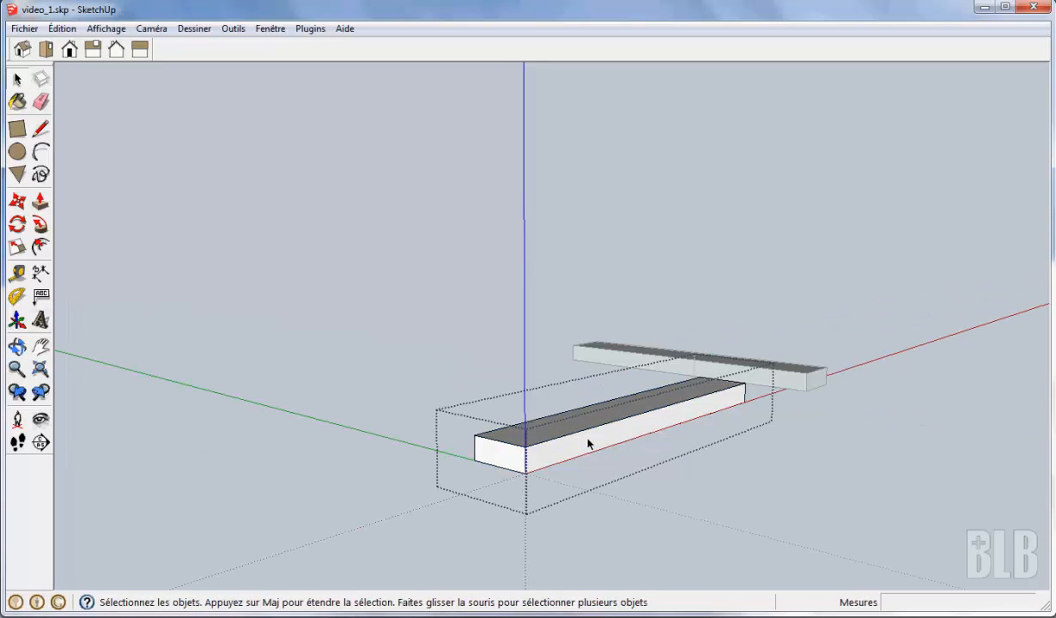
pyautogui.click(17, 129)
pyautogui.click(525, 446)
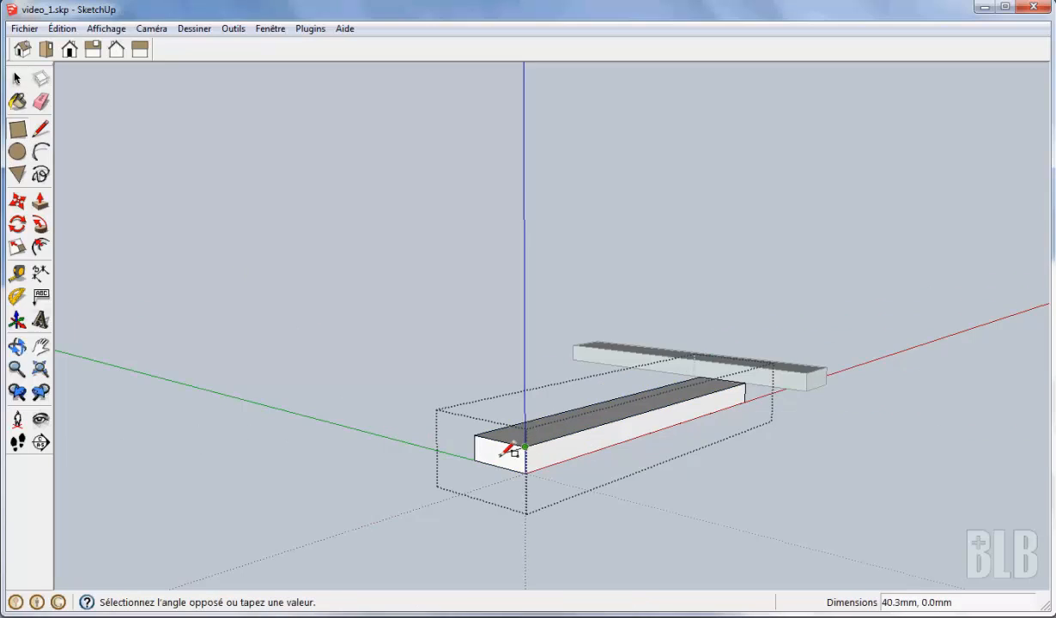
pyautogui.scroll(3, 501, 453)
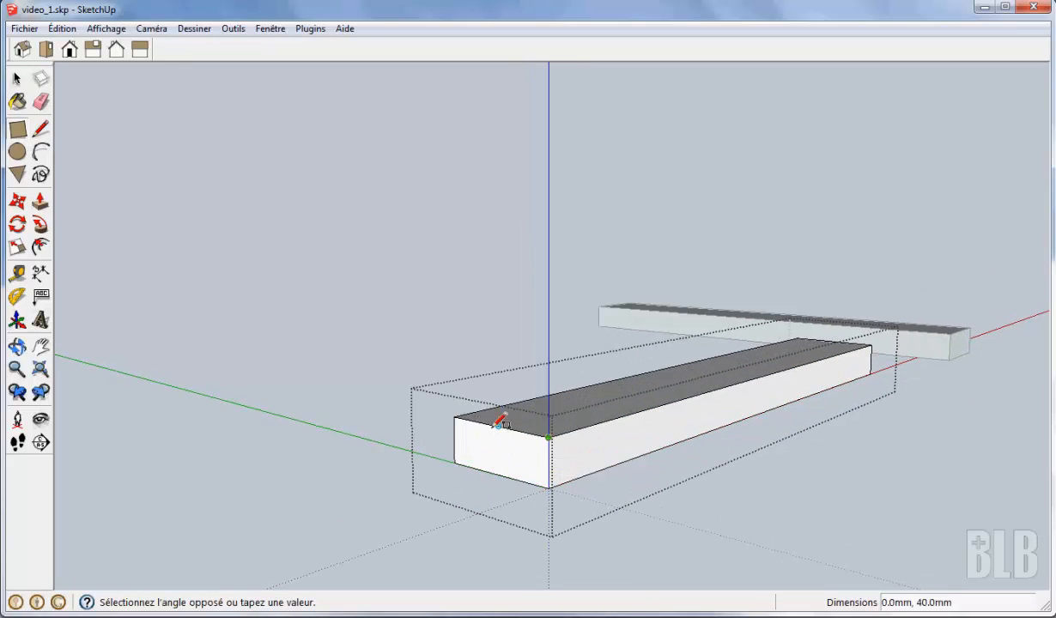
pyautogui.scroll(1, 501, 469)
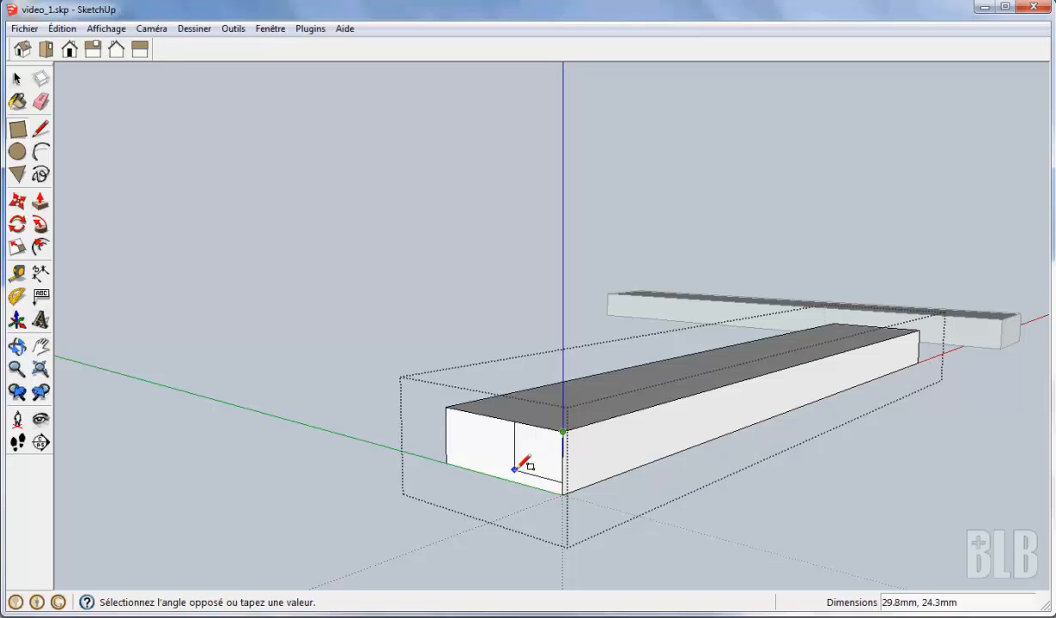
pyautogui.click(514, 470)
# Push the rectangle 500 mm through the board's full length to cut a rebate along its upper edge
pyautogui.click(39, 201)
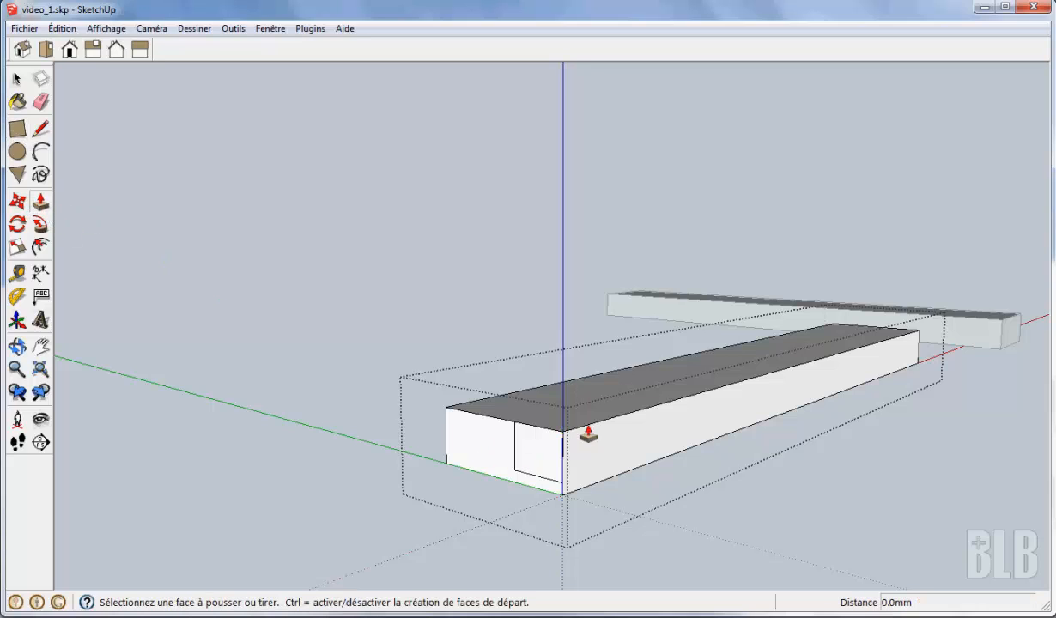
pyautogui.click(541, 456)
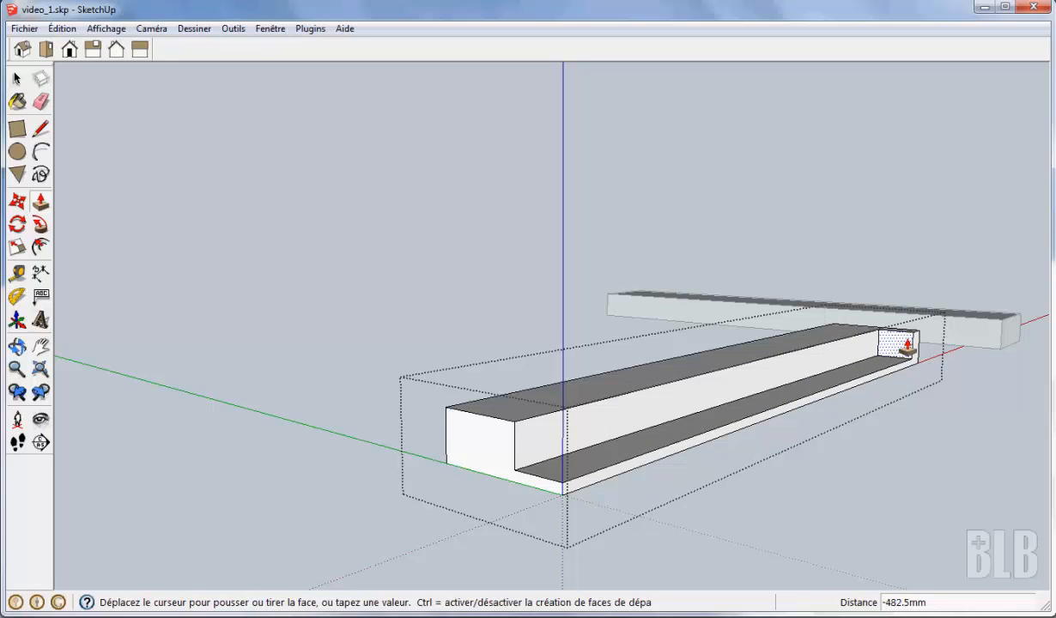
pyautogui.click(908, 346)
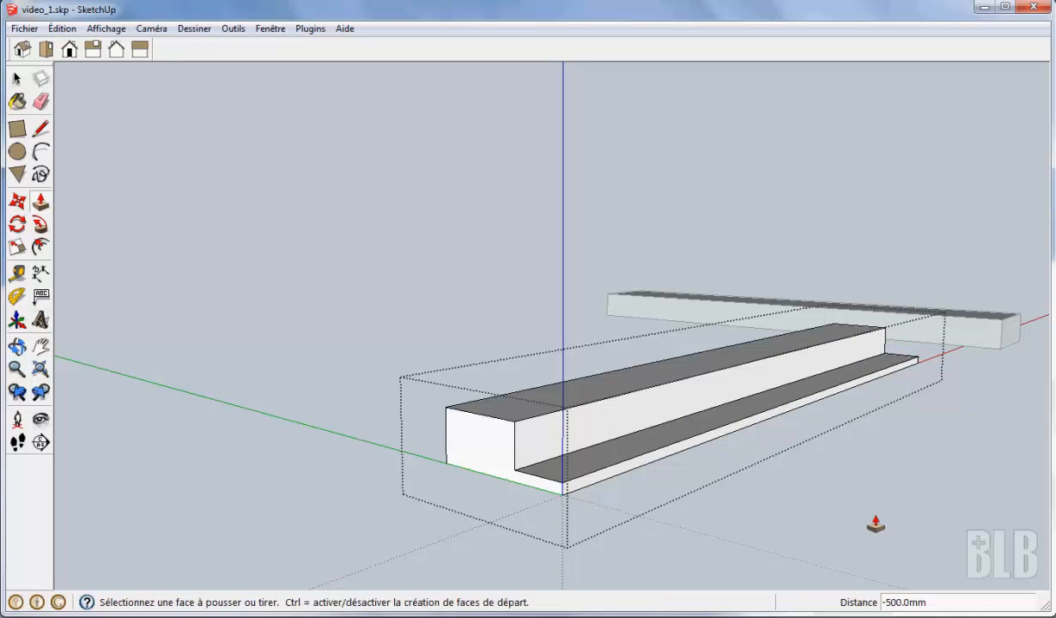
pyautogui.scroll(-1, 872, 507)
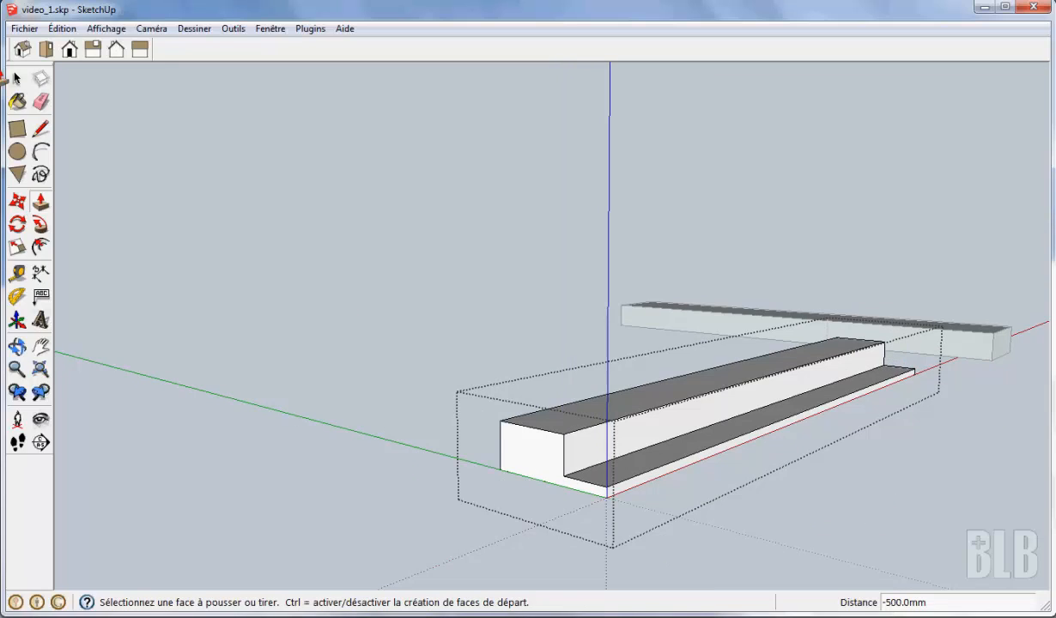
pyautogui.click(16, 79)
pyautogui.moveTo(891, 449); pyautogui.dragTo(870, 467, button='middle')
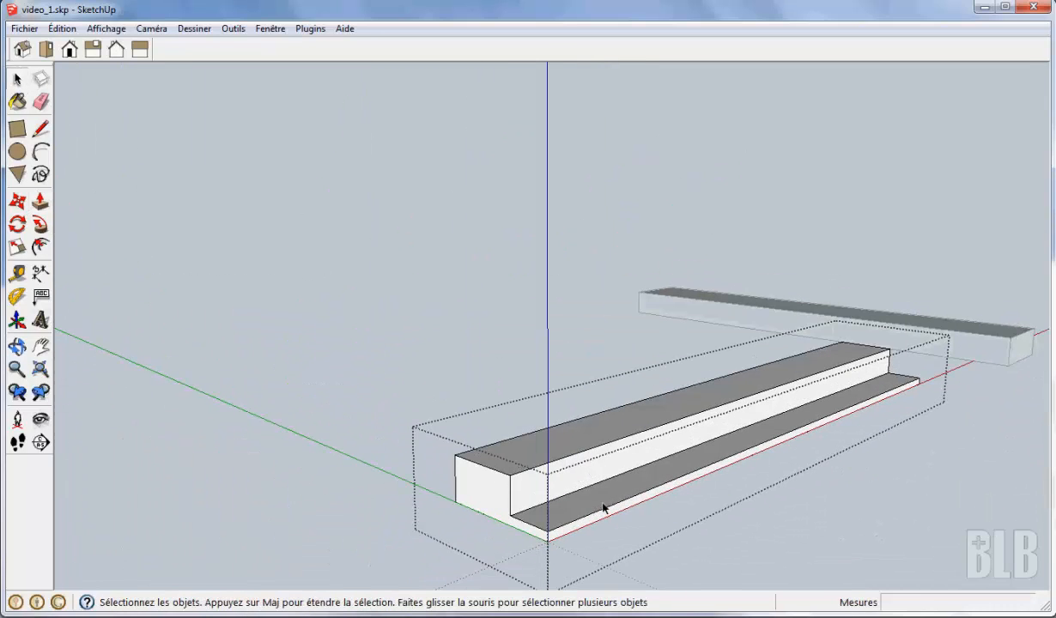
pyautogui.moveTo(920, 438); pyautogui.dragTo(859, 427, button='middle')
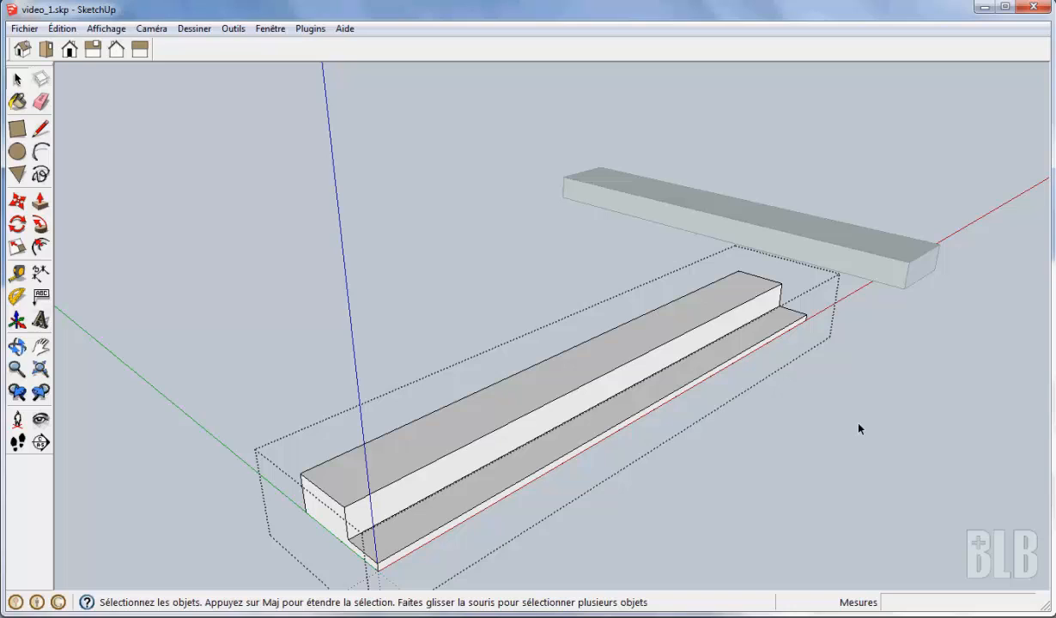
# Close the group being edited and delete the whole rebated board
pyautogui.click(476, 413)
pyautogui.click(316, 275)
pyautogui.click(439, 448)
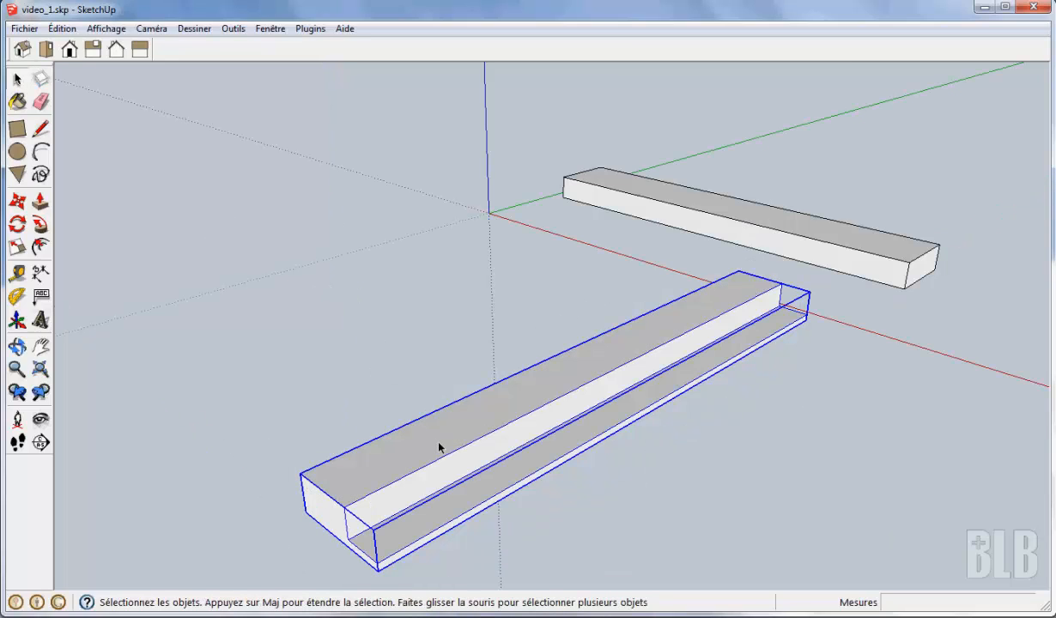
pyautogui.press('Delete')
# Explode the remaining board's group back into loose faces and edges
pyautogui.click(850, 233)
pyautogui.rightClick(851, 235)
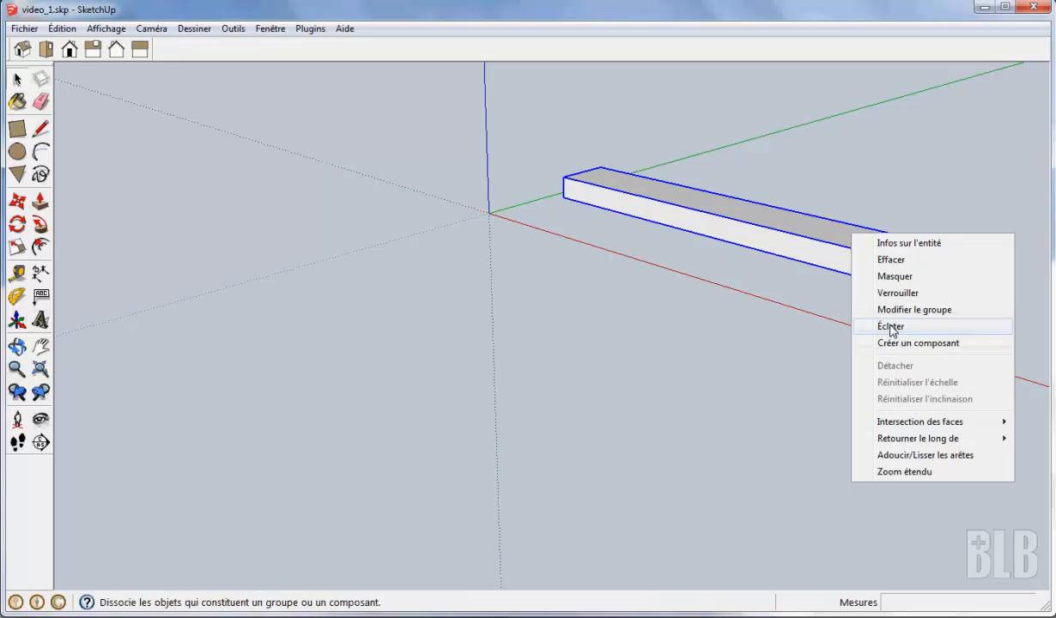
pyautogui.click(890, 329)
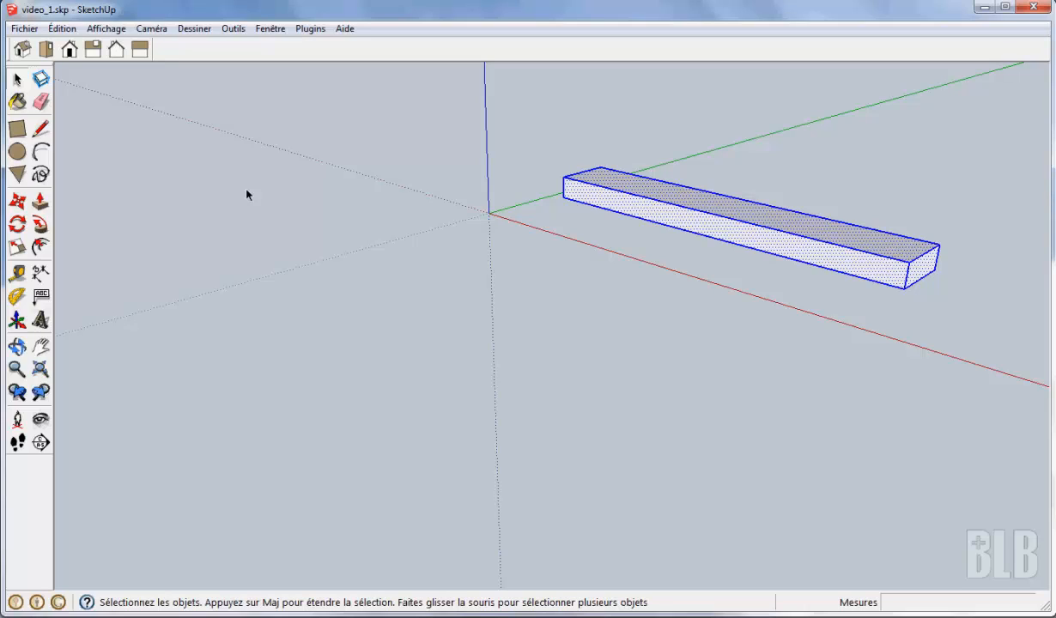
pyautogui.click(61, 29)
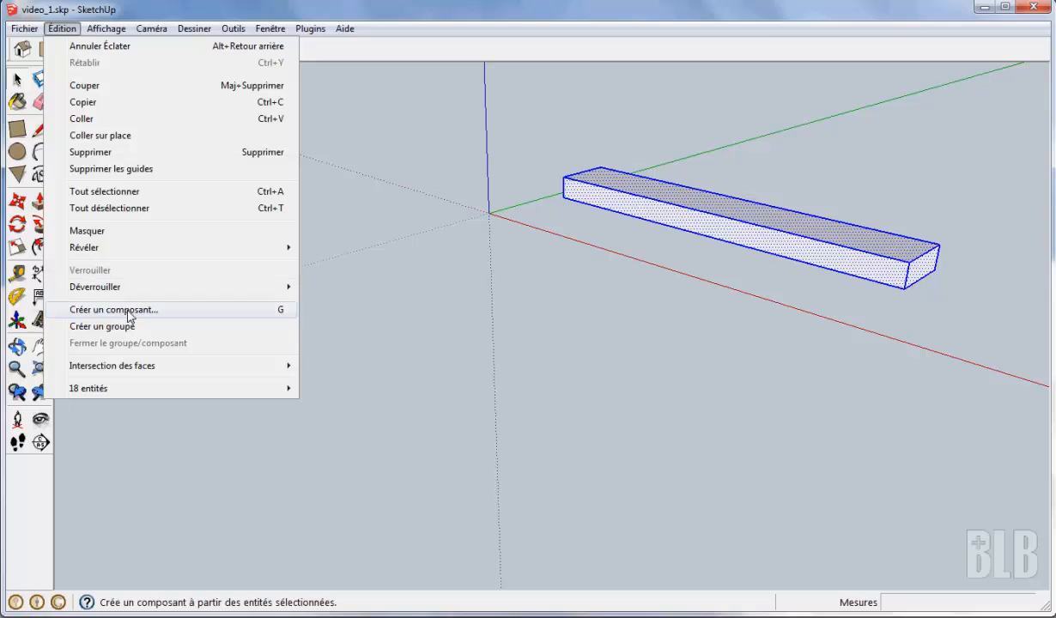
pyautogui.click(377, 226)
pyautogui.click(378, 226)
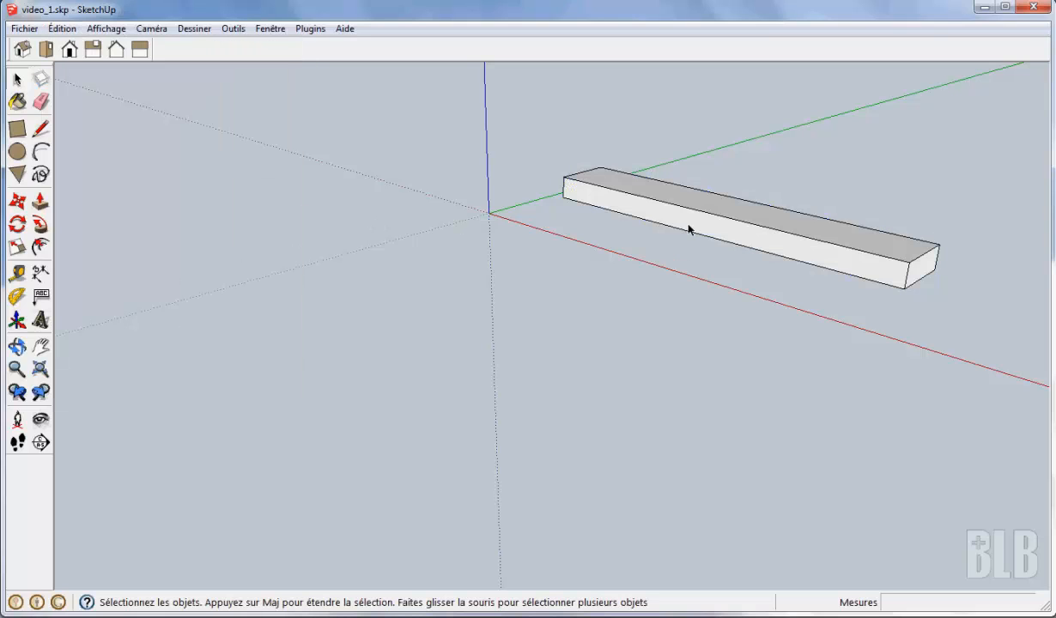
# Turn the whole loose board into a component named Traverse, replacing the selection with it
pyautogui.tripleClick(687, 229)
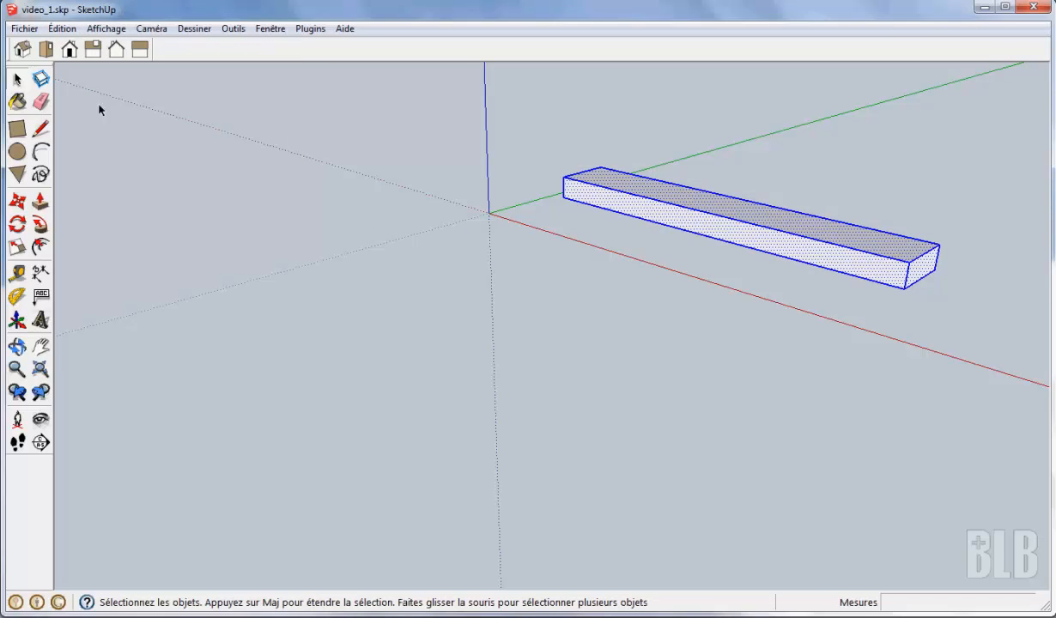
pyautogui.click(42, 79)
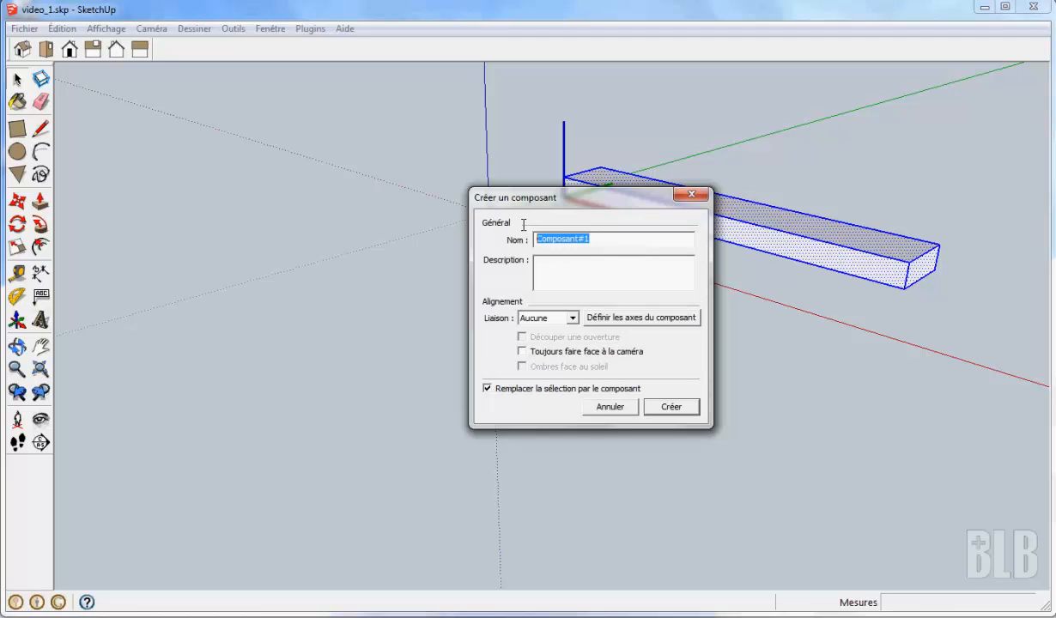
pyautogui.write('Traverse')
pyautogui.click(674, 407)
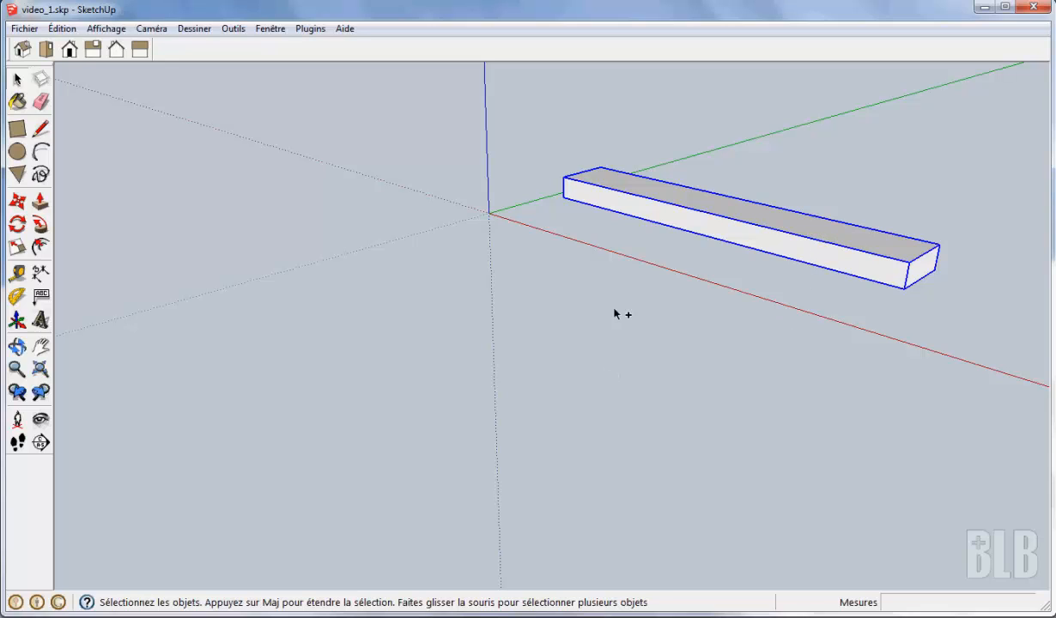
# Copy the Traverse component and paste a second instance in front of the original board
pyautogui.hotkey('ctrl', 'c')
pyautogui.hotkey('ctrl', 'v')
pyautogui.click(268, 300)
pyautogui.press('m')
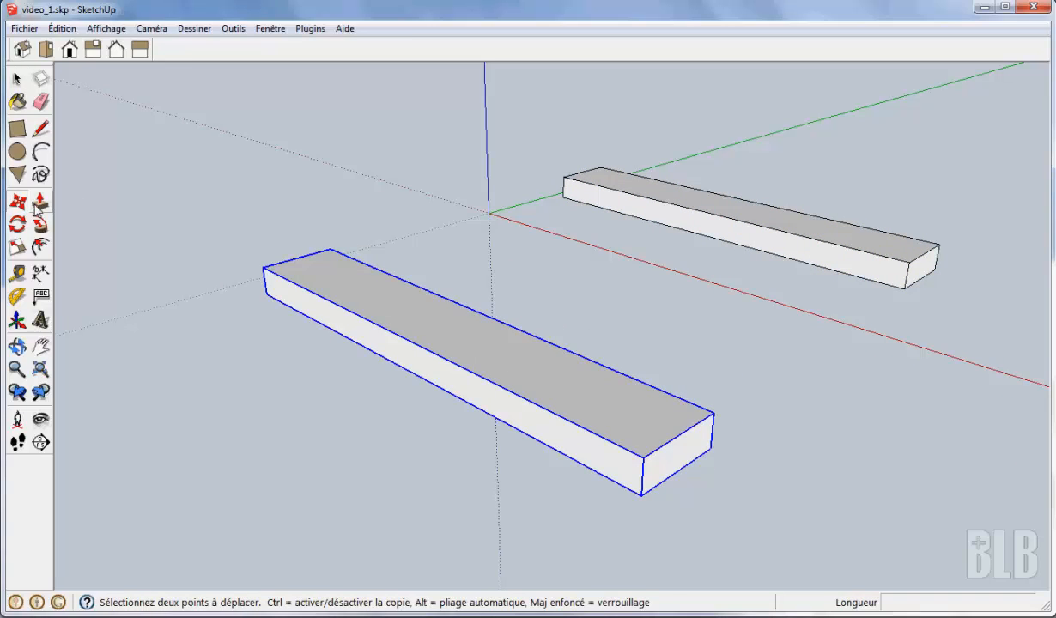
# Rotate the pasted component 90° in the horizontal plane about the rear upper corner of its near end
pyautogui.click(18, 224)
pyautogui.click(716, 418)
pyautogui.click(644, 455)
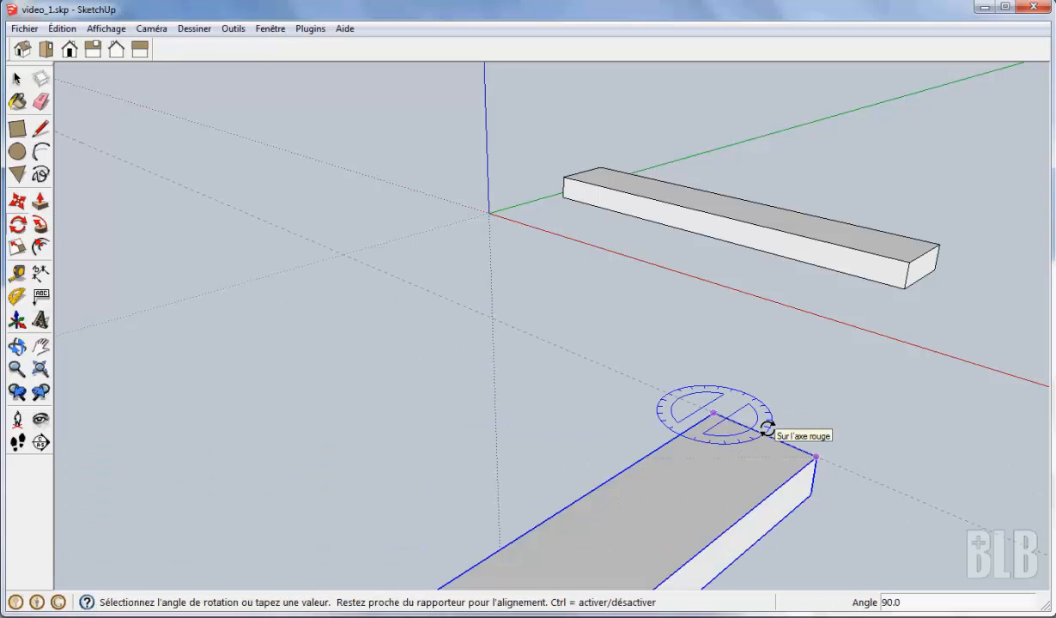
pyautogui.write('90')
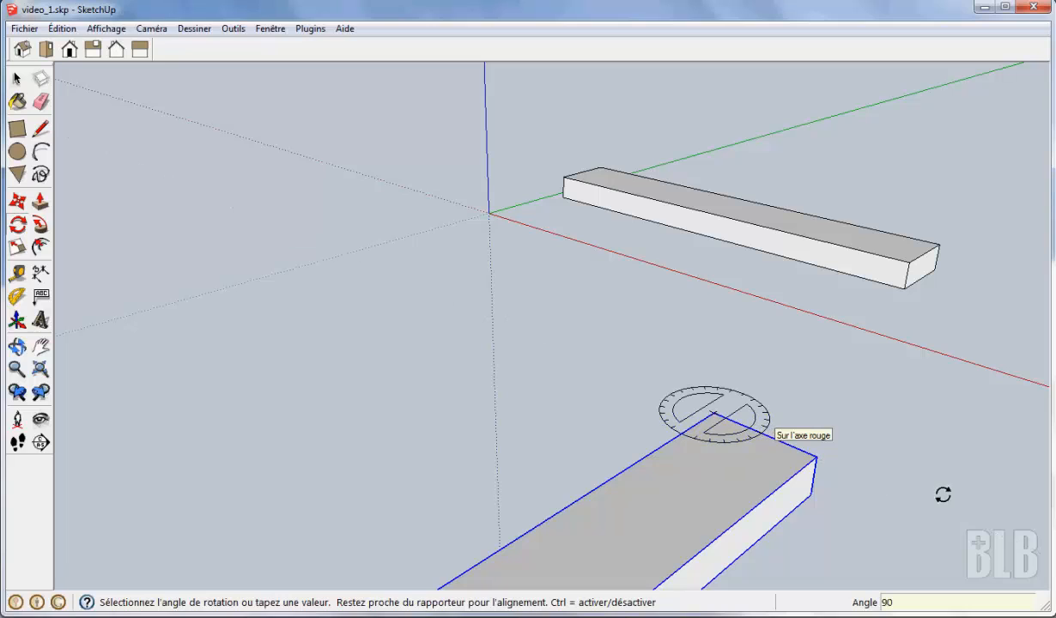
pyautogui.press('Return')
# Move the rotated component by its upper end corner about 323 mm toward the original board, stopping just short of it
pyautogui.press('m')
pyautogui.click(818, 455)
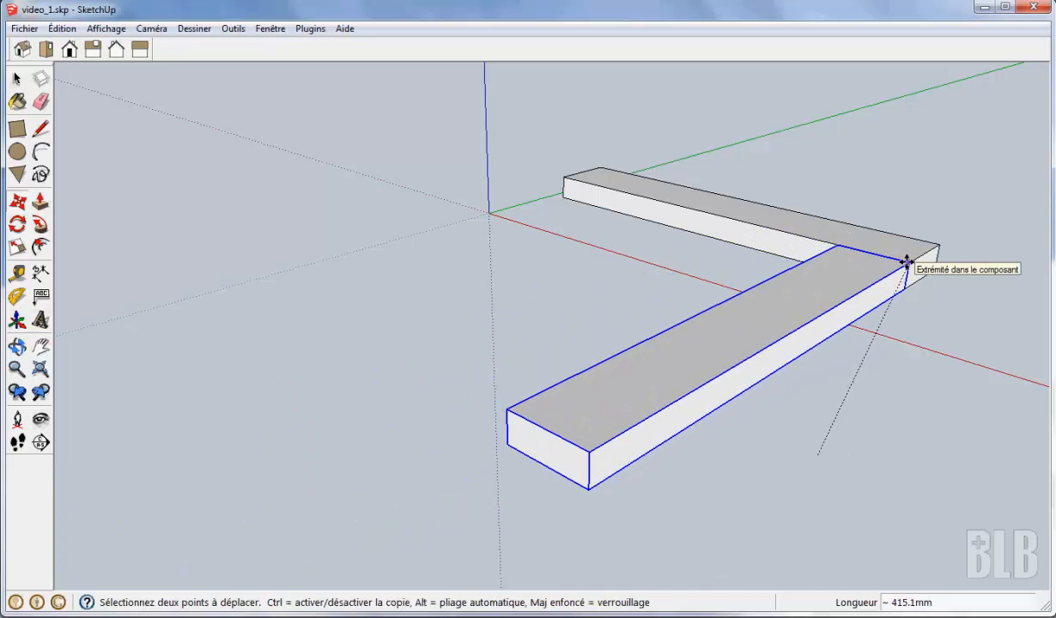
pyautogui.click(811, 283)
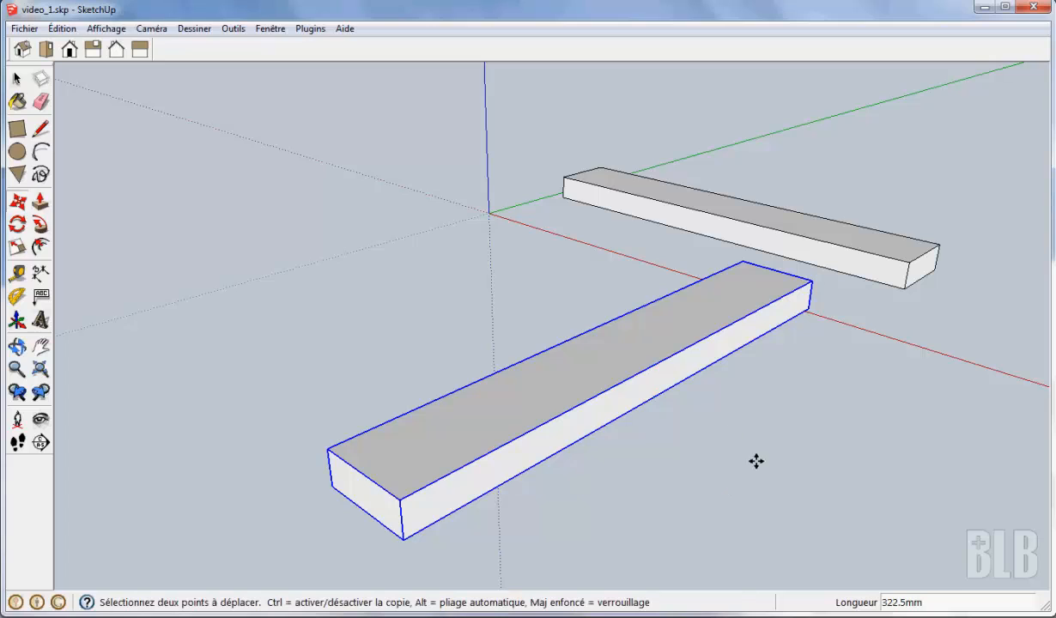
# Open the rotated component for editing and draw a rectangle about 39 × 14 mm on its front end face, starting from the upper corner
pyautogui.moveTo(757, 459); pyautogui.dragTo(743, 419, button='middle')
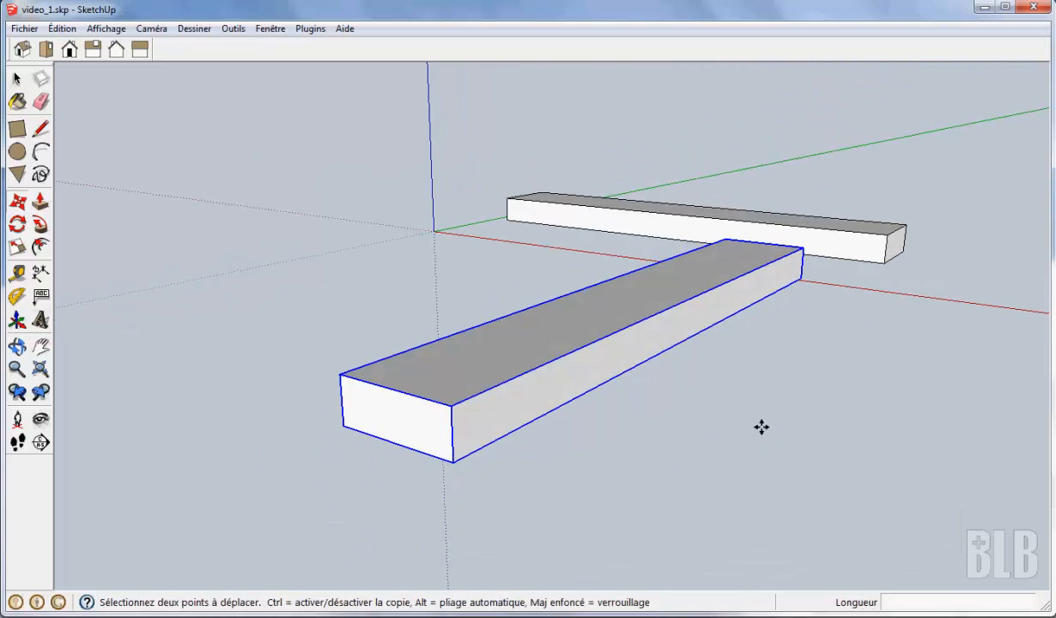
pyautogui.click(15, 79)
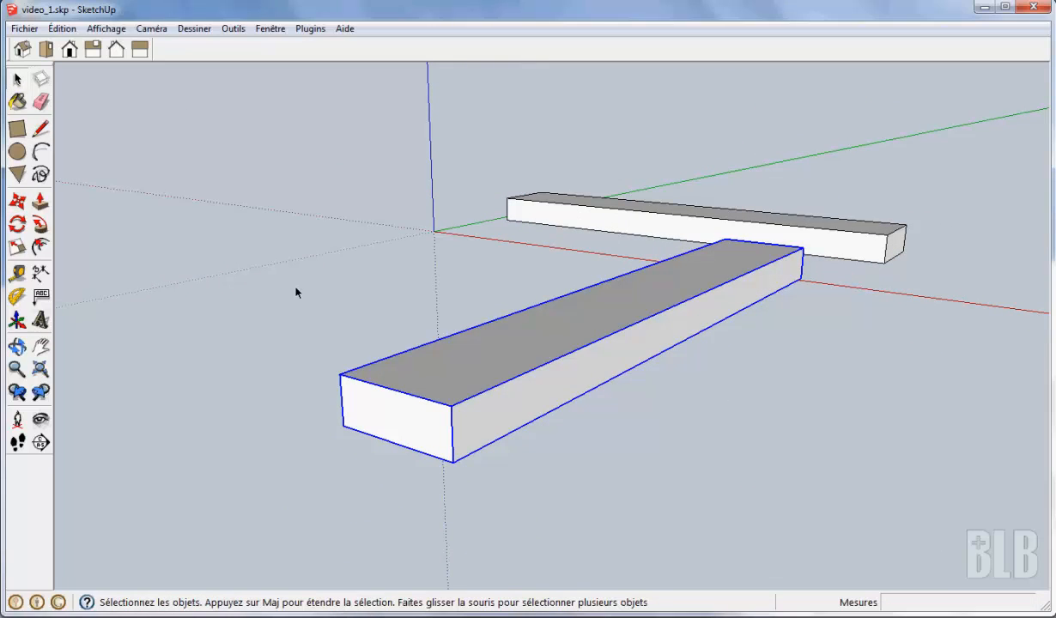
pyautogui.doubleClick(475, 385)
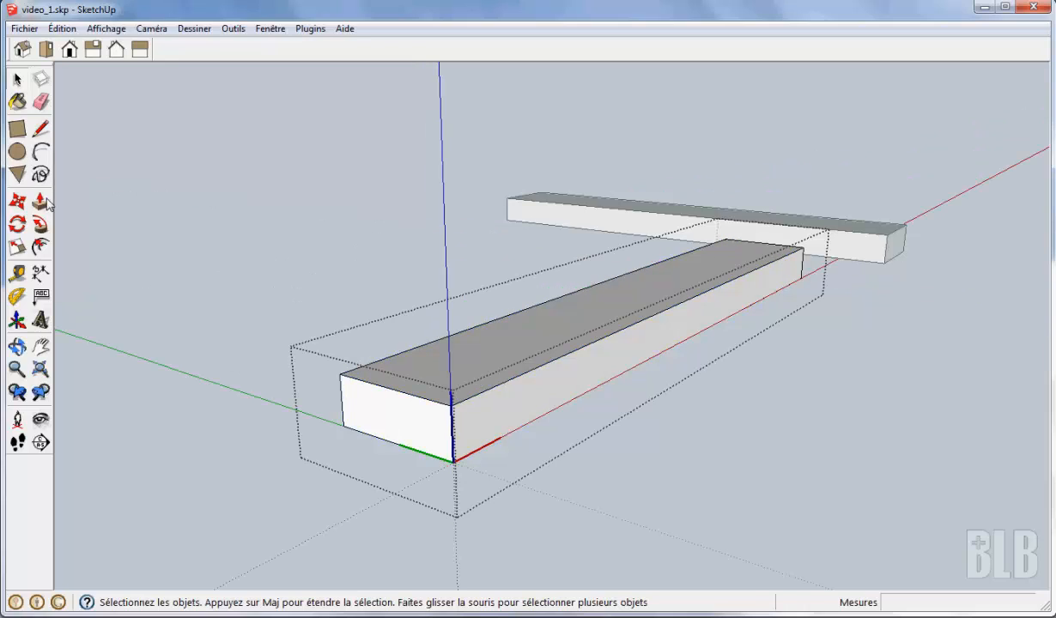
pyautogui.click(16, 128)
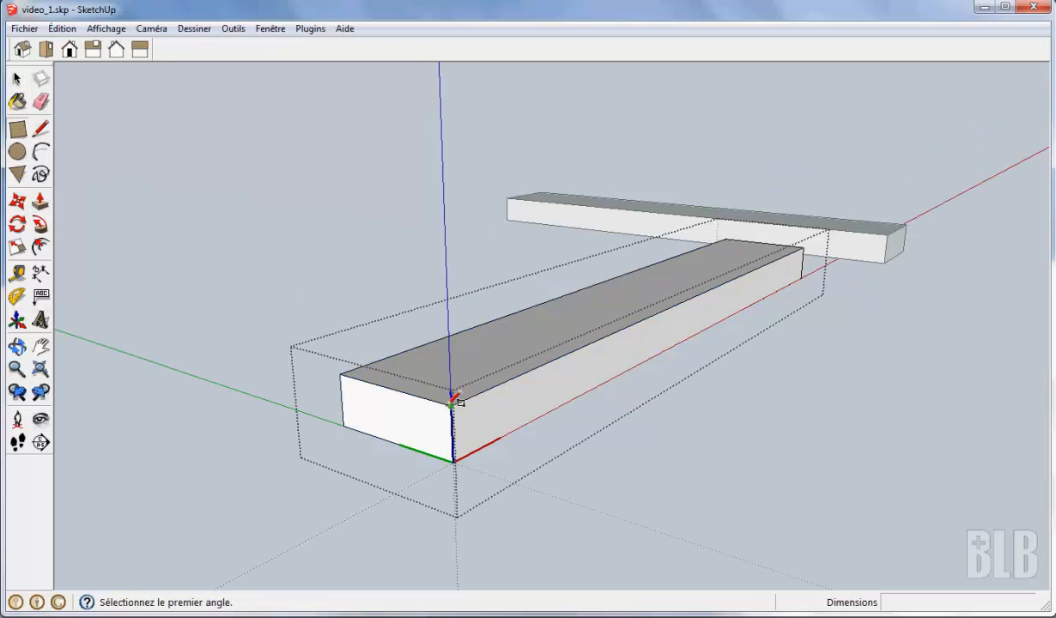
pyautogui.click(453, 402)
pyautogui.click(394, 413)
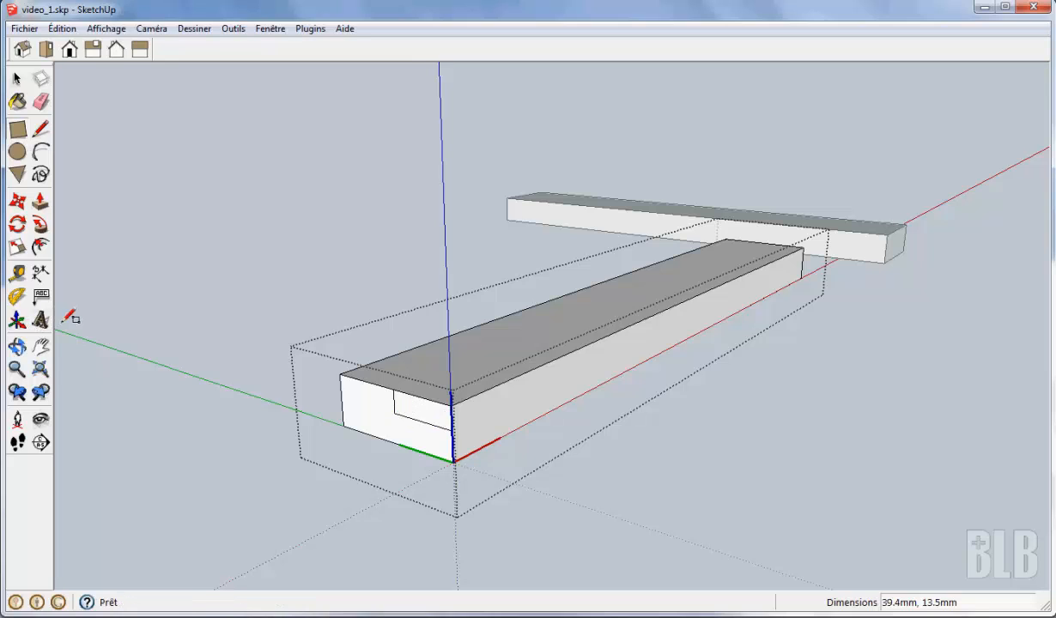
# Push the rectangle about 164 mm into the board to cut a partial rebate, and close the component being edited
pyautogui.click(40, 201)
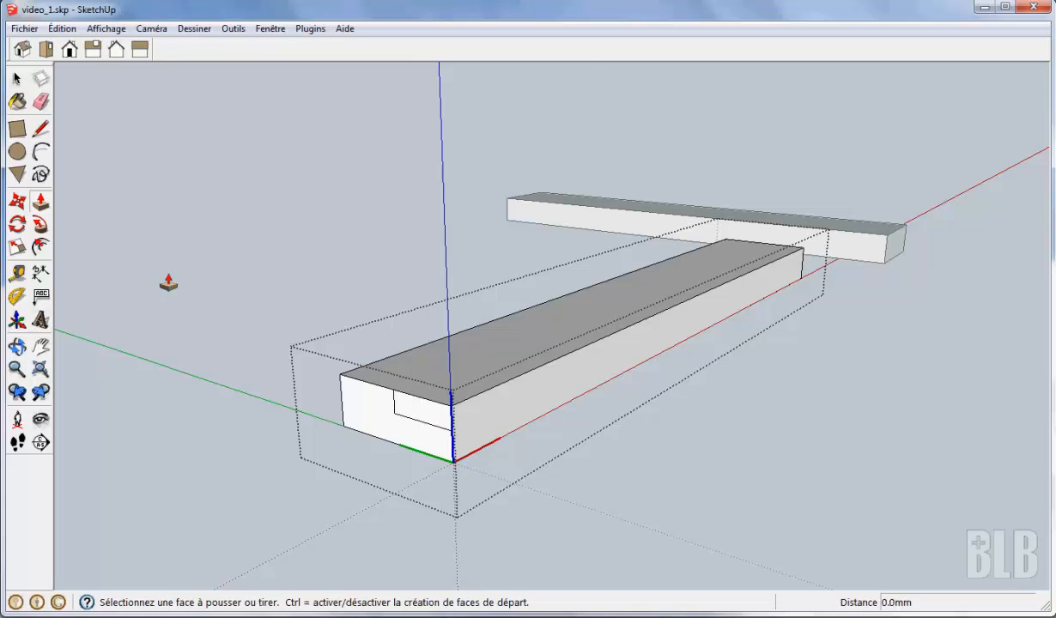
pyautogui.click(425, 419)
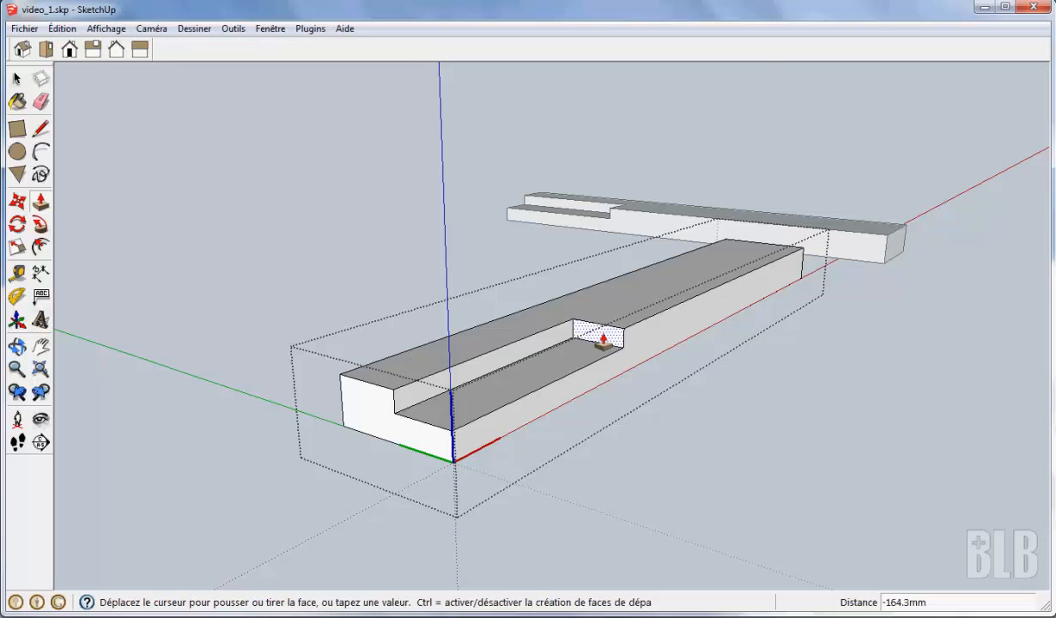
pyautogui.click(603, 340)
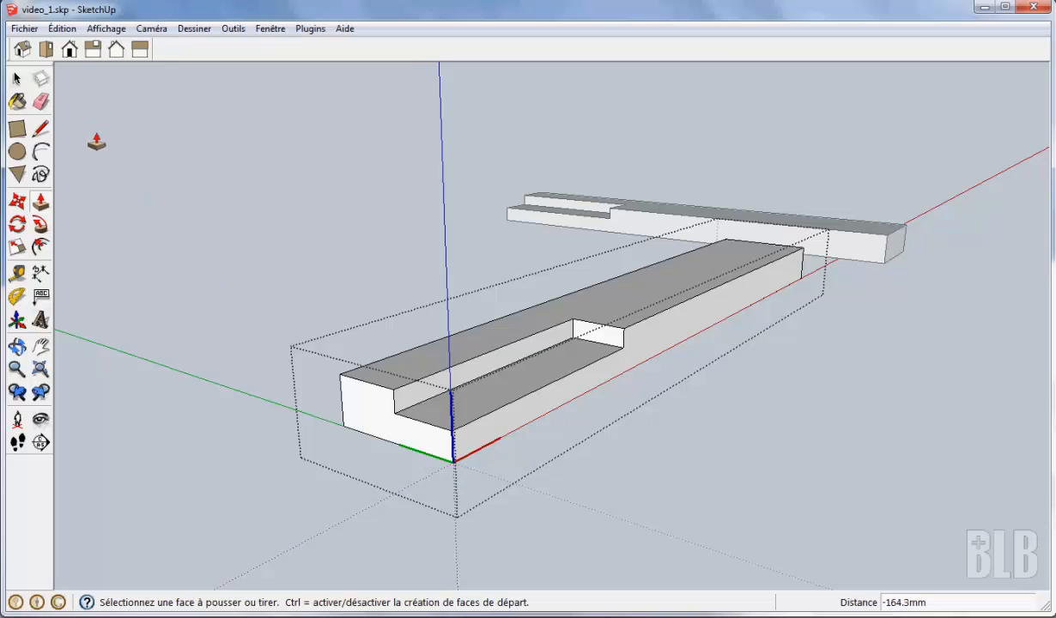
pyautogui.click(16, 79)
pyautogui.click(255, 197)
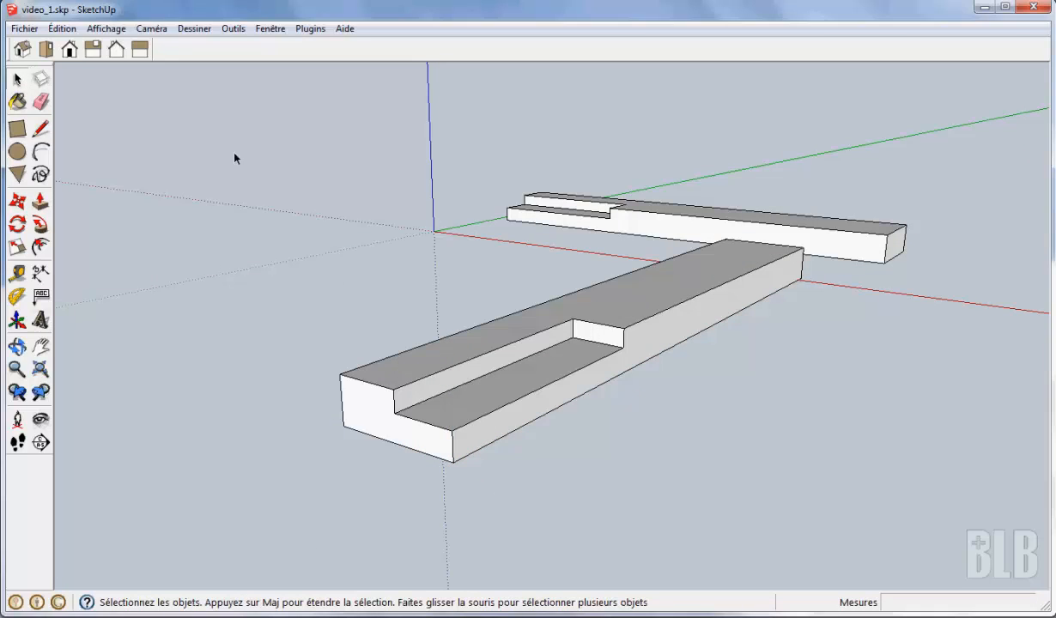
# Examine the default drawing template in the system preferences and close them without applying changes
pyautogui.click(266, 29)
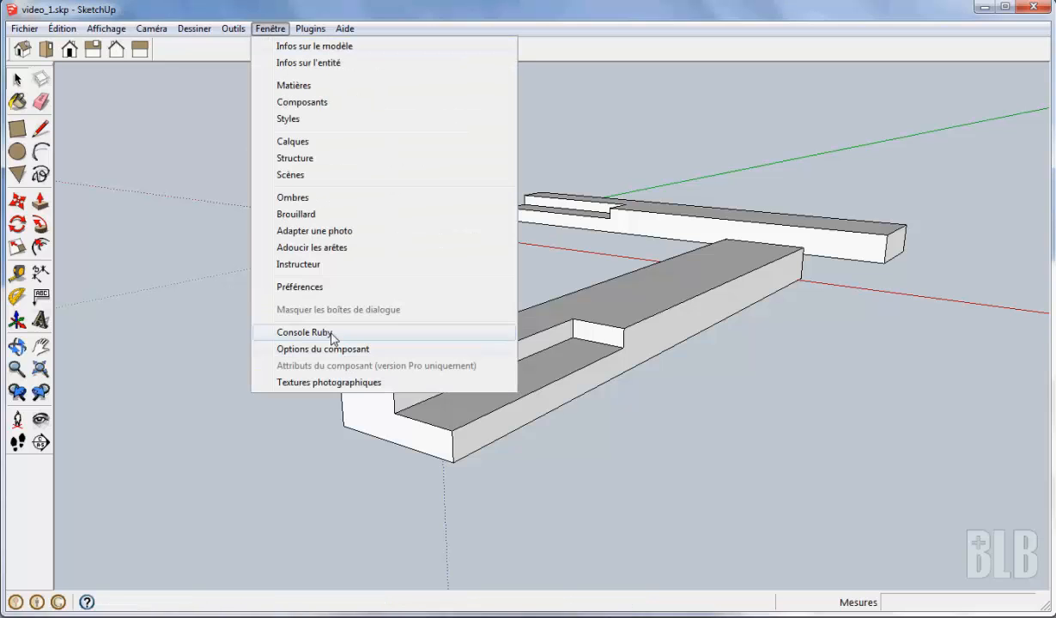
pyautogui.click(300, 288)
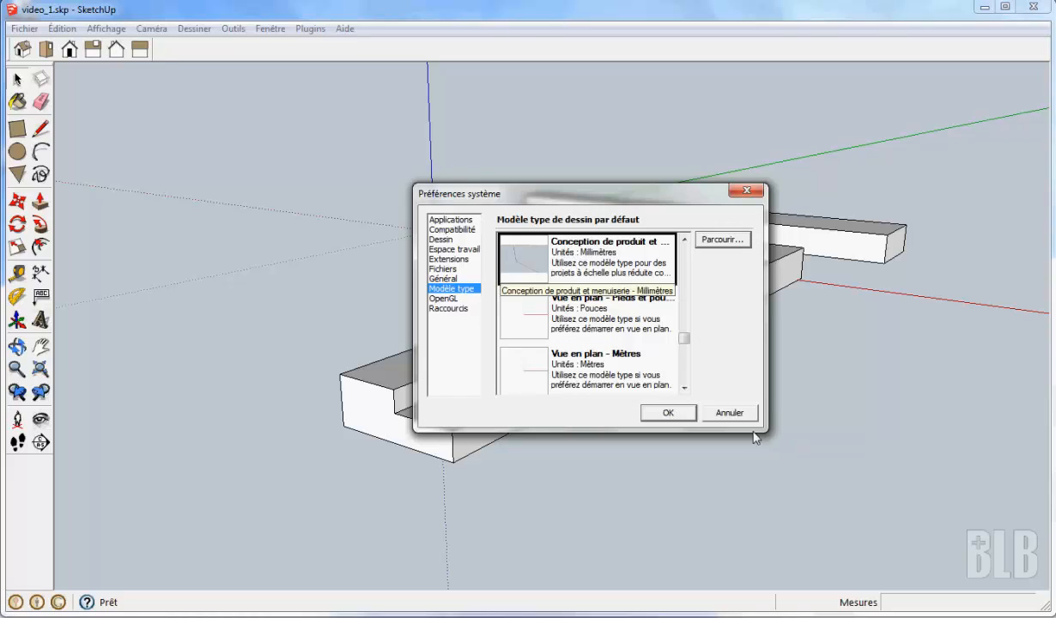
pyautogui.click(714, 407)
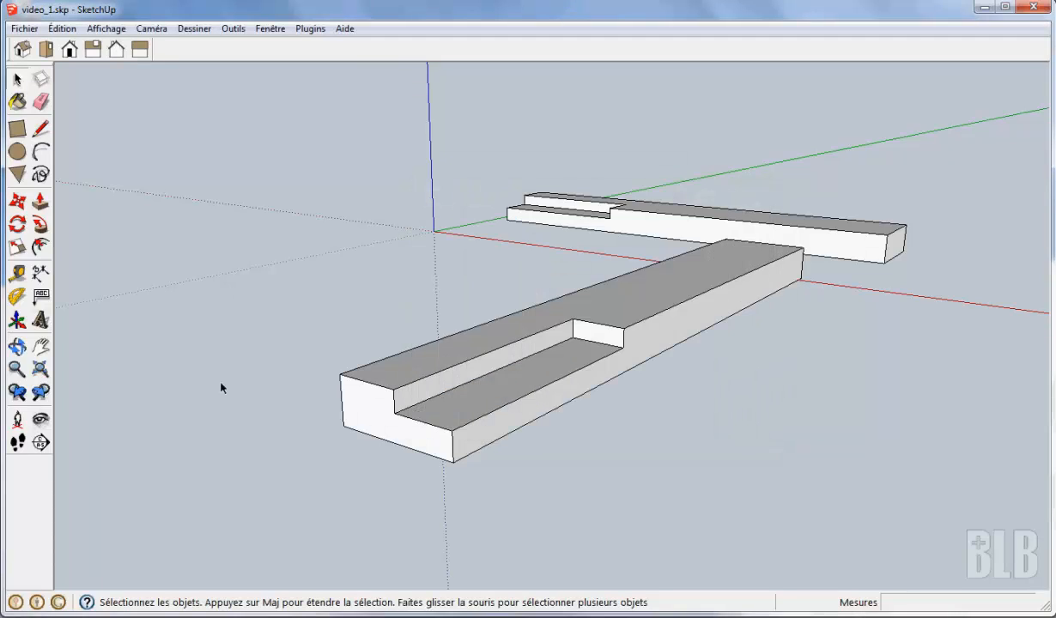